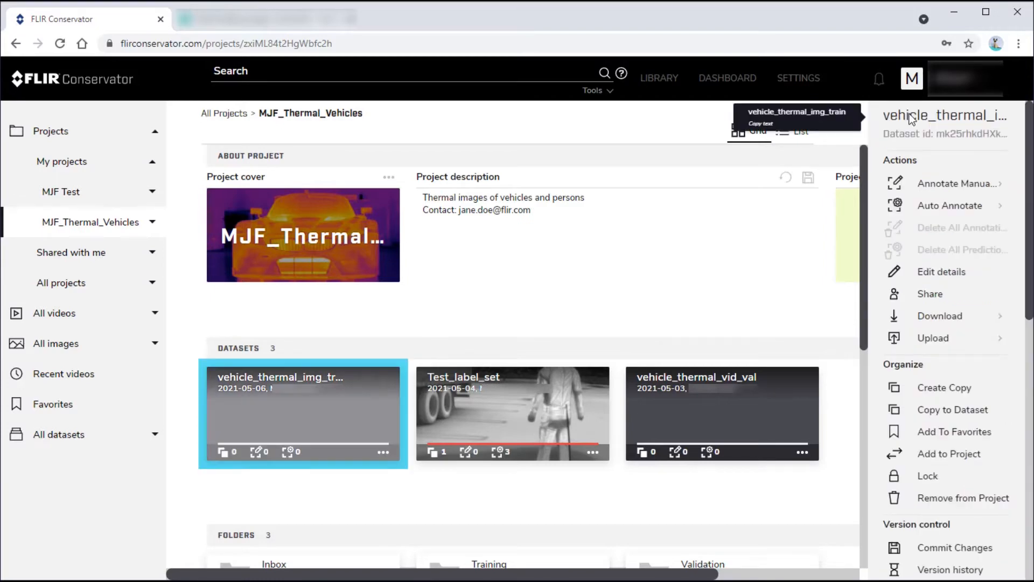
Step: Check the details of the vehicle_thermal_vid_val dataset in the project, and clear the selection
click(738, 412)
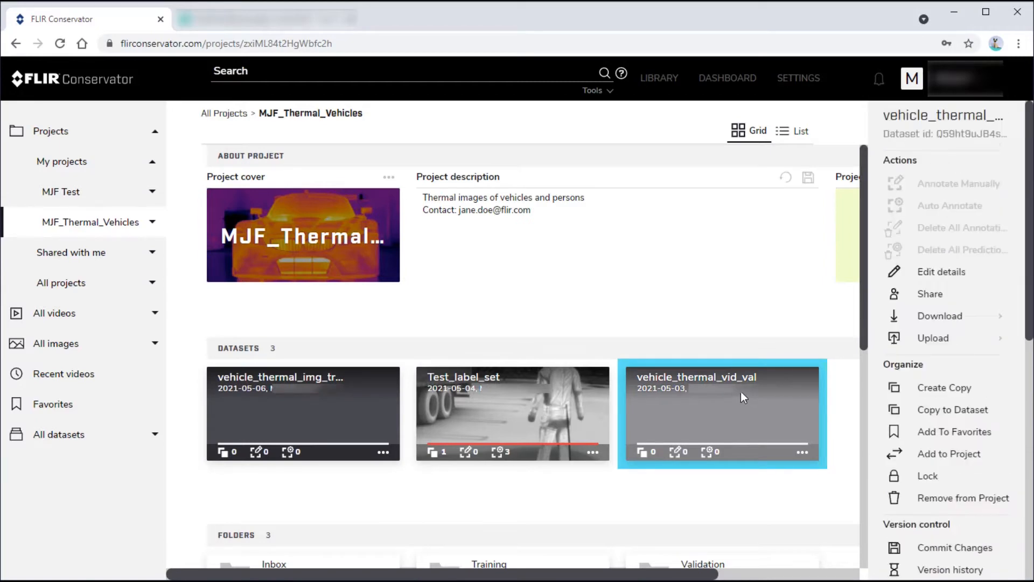
click(676, 318)
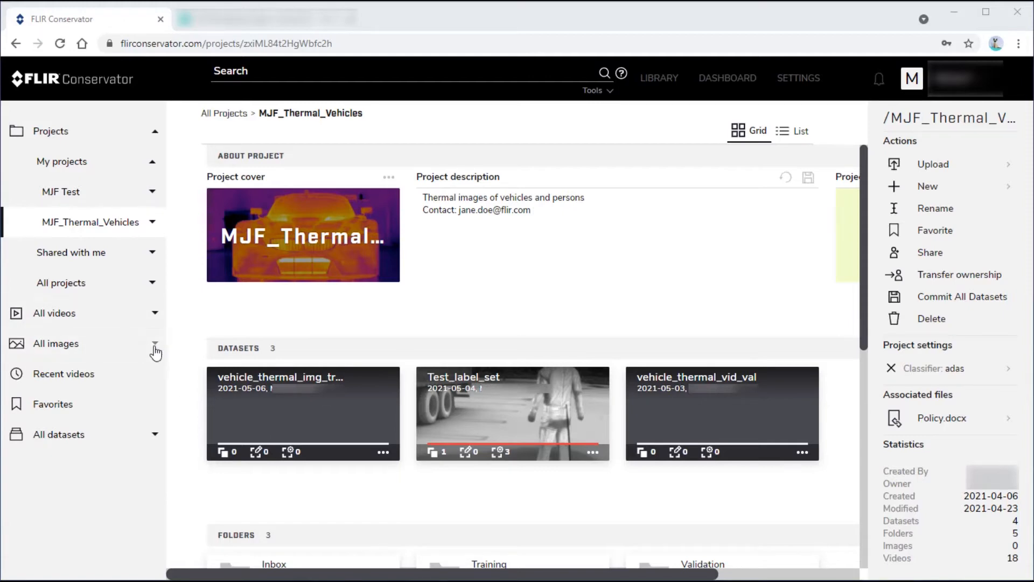
Step: Filter the library of all images to the Thermal spectrum only, excluding RGB, Mixed, Other and Unknown
click(45, 348)
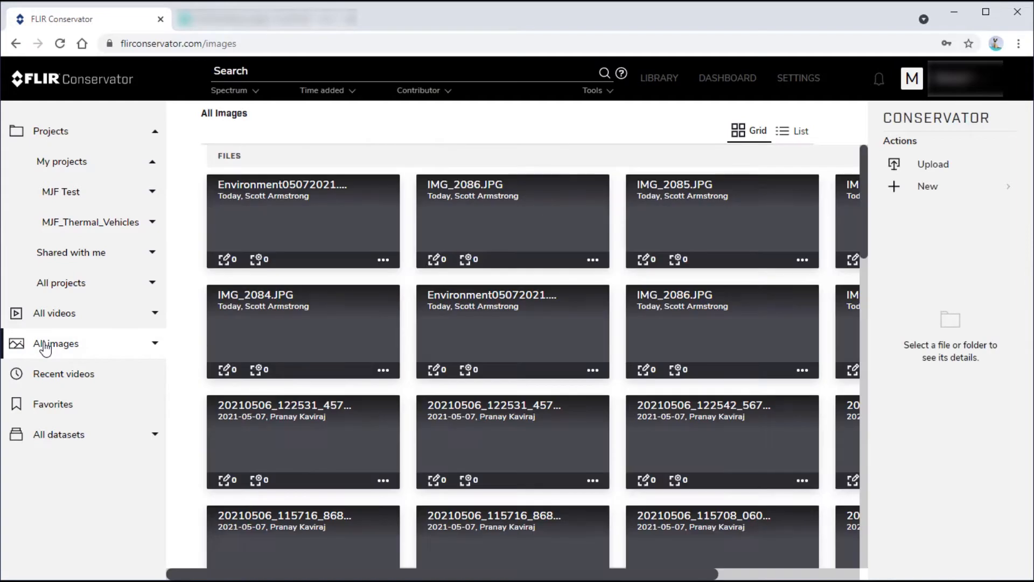
click(253, 96)
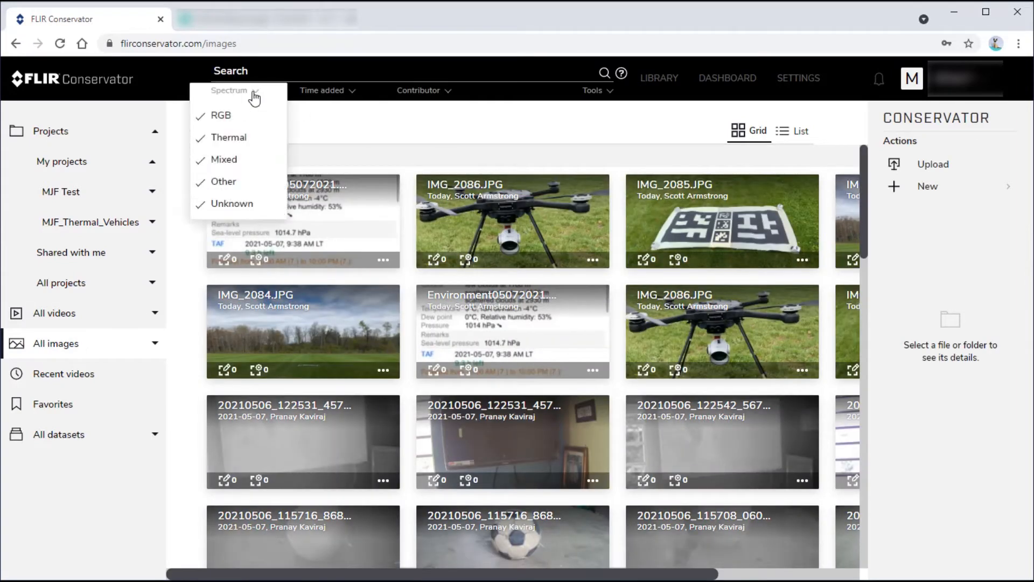
click(218, 116)
click(218, 160)
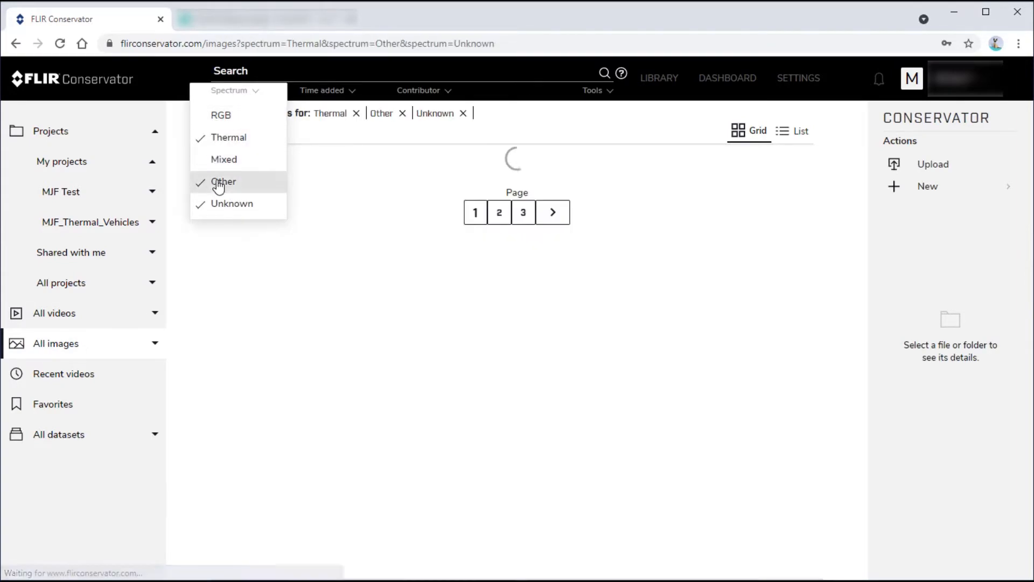
click(218, 184)
click(222, 205)
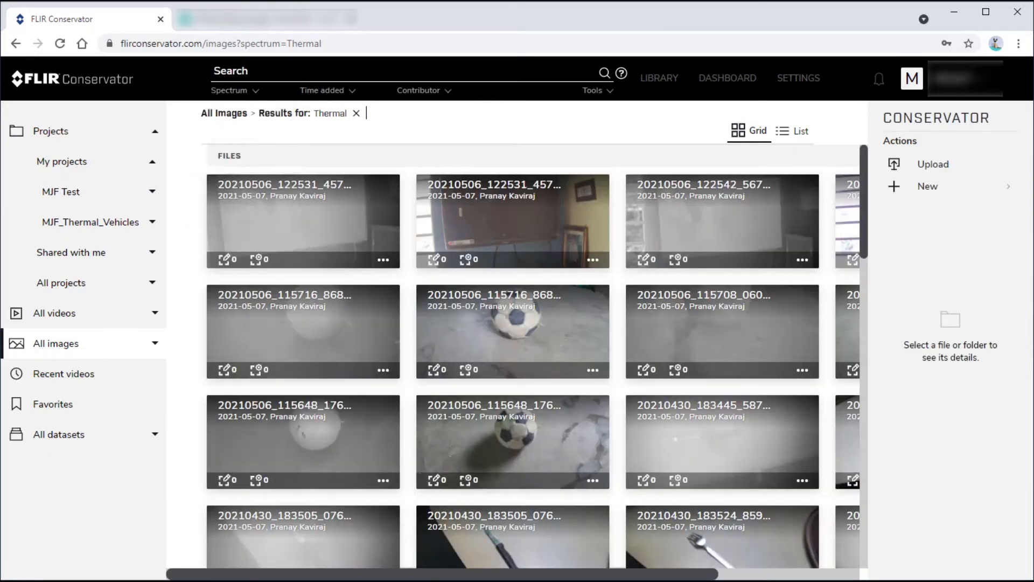
Step: Search the thermal images for hasPrediction:"bus" and select the first six results plus 20210209_092551_469
text(hasPrediction:"bus")
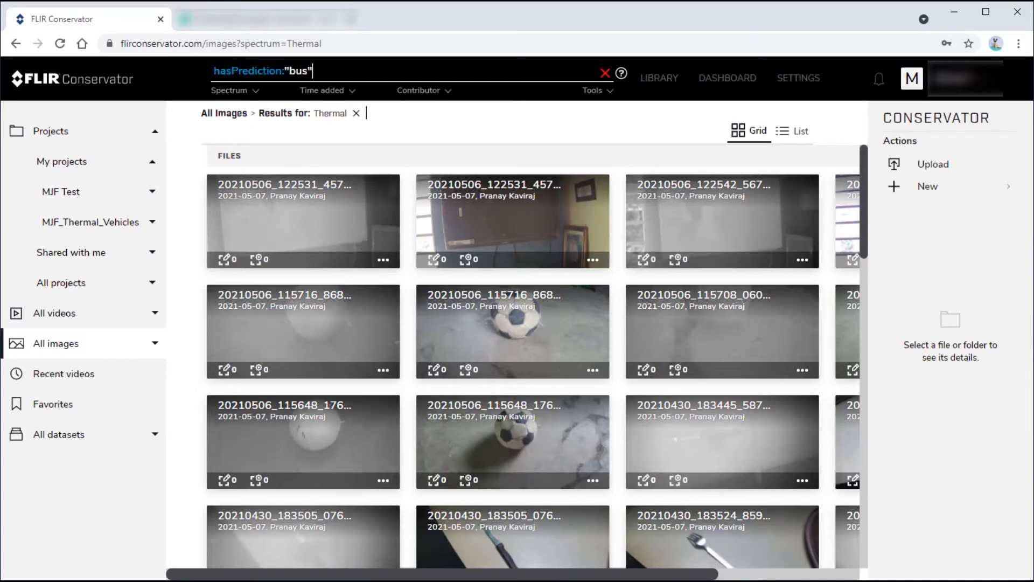
key(Return)
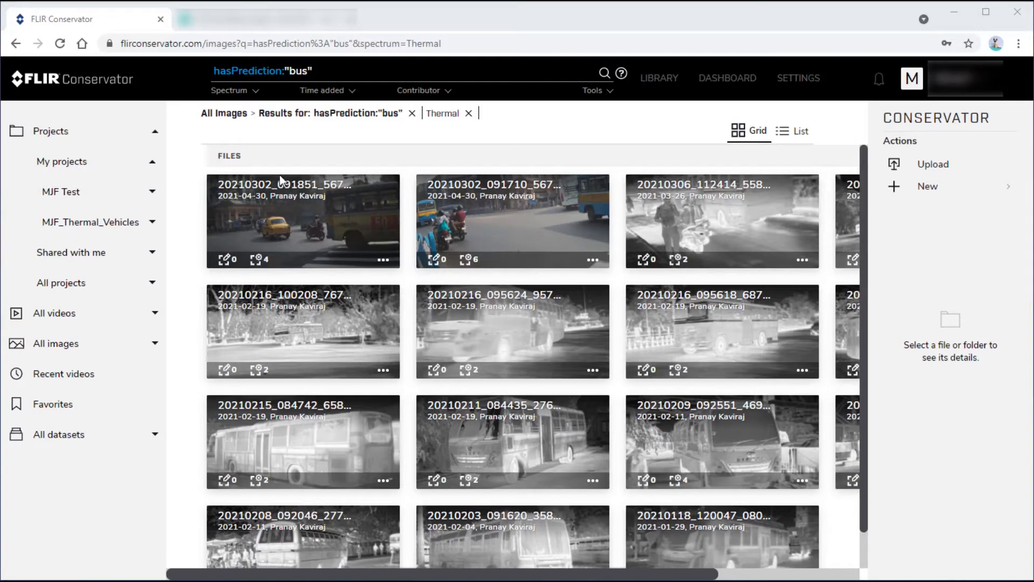
click(299, 212)
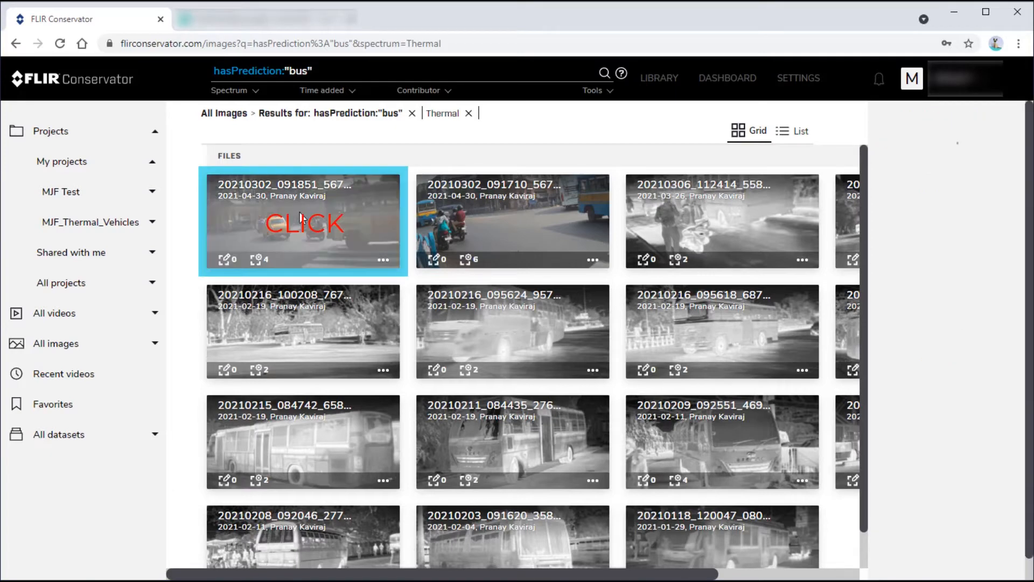
shift+click(486, 327)
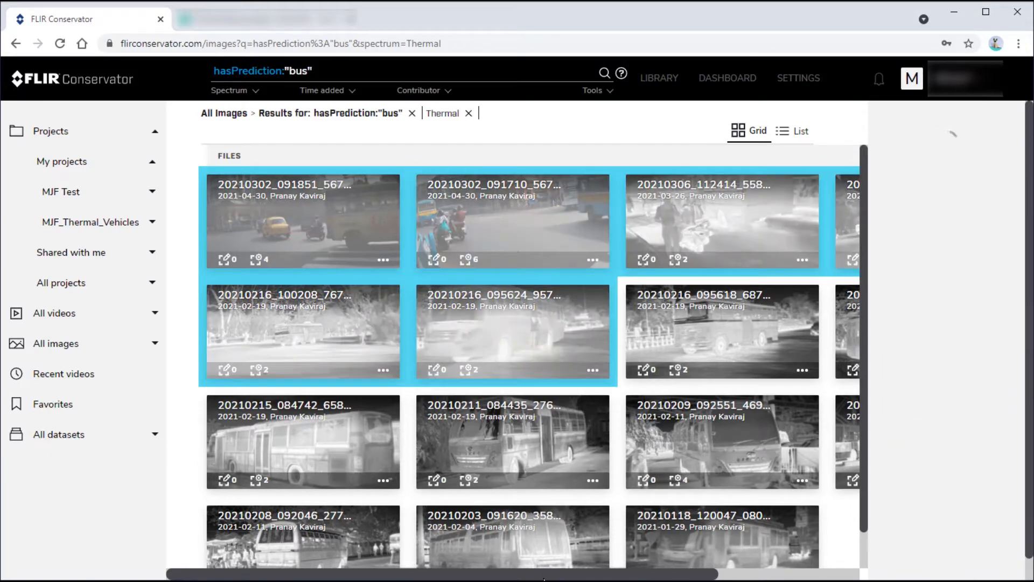
drag(549, 574, 505, 575)
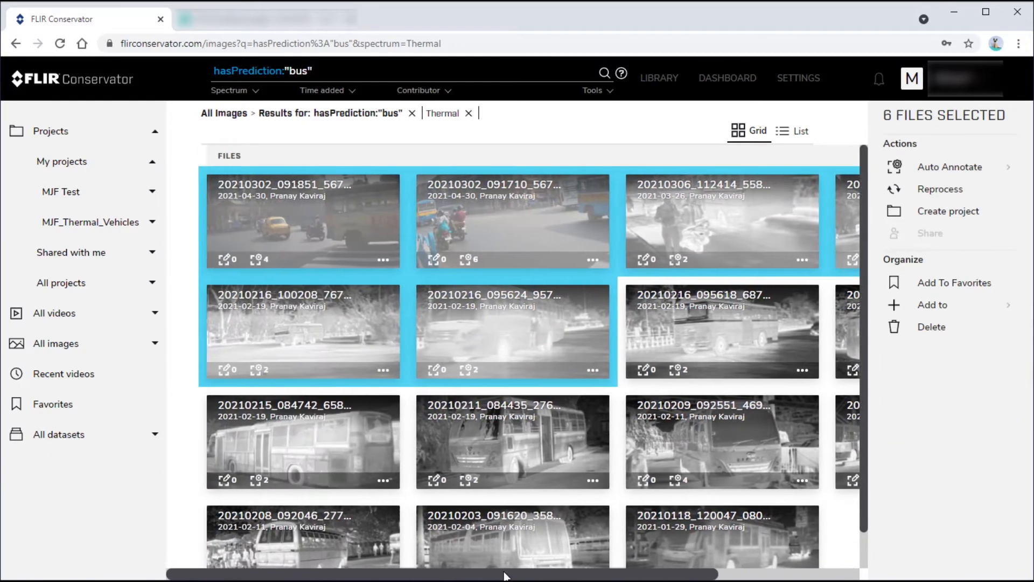
ctrl+click(705, 445)
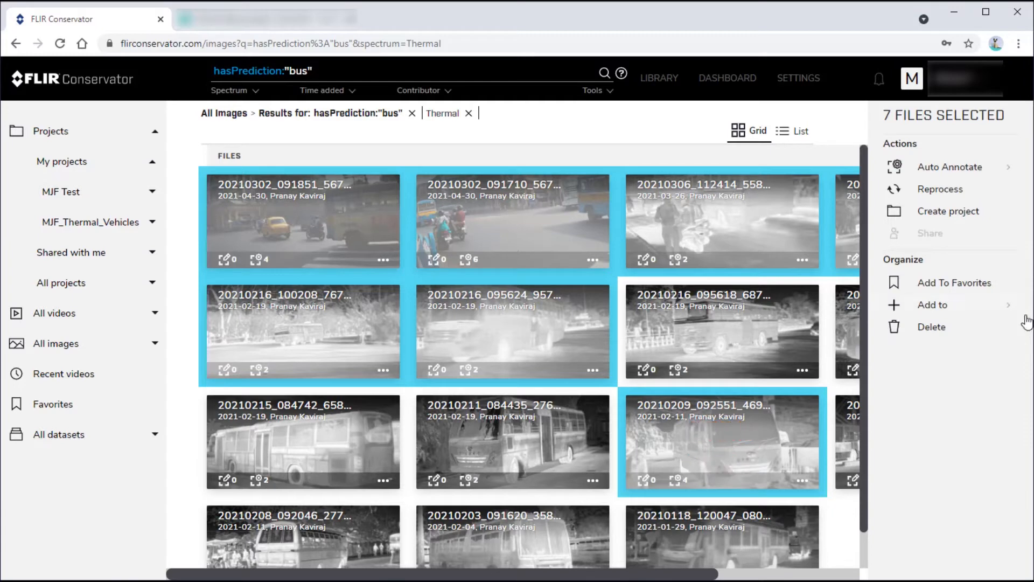
Step: Add the selected bus images to the vehicle_thermal_img_train dataset, finding it with the search text vehicle_the
click(1008, 312)
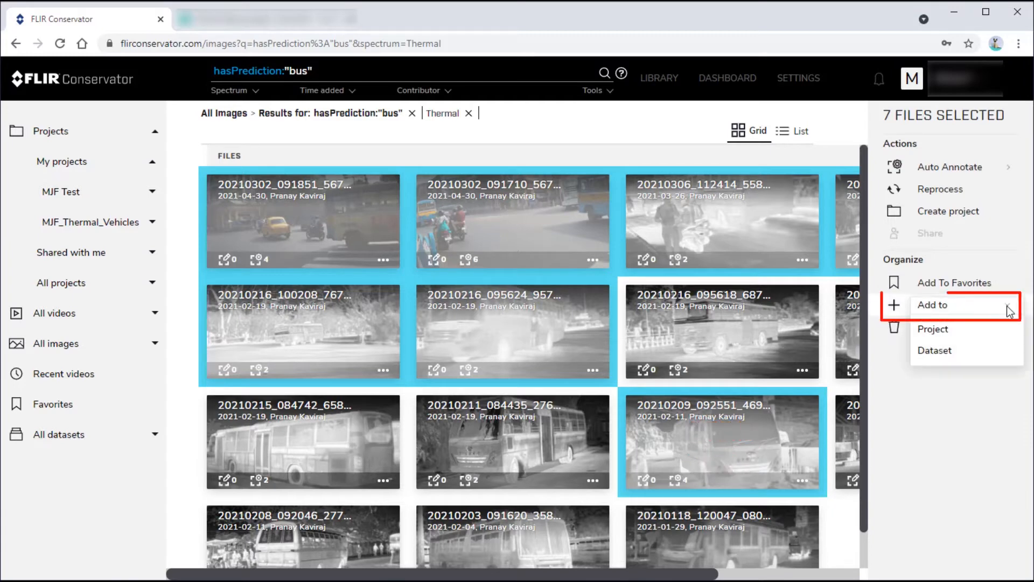
click(931, 351)
click(452, 192)
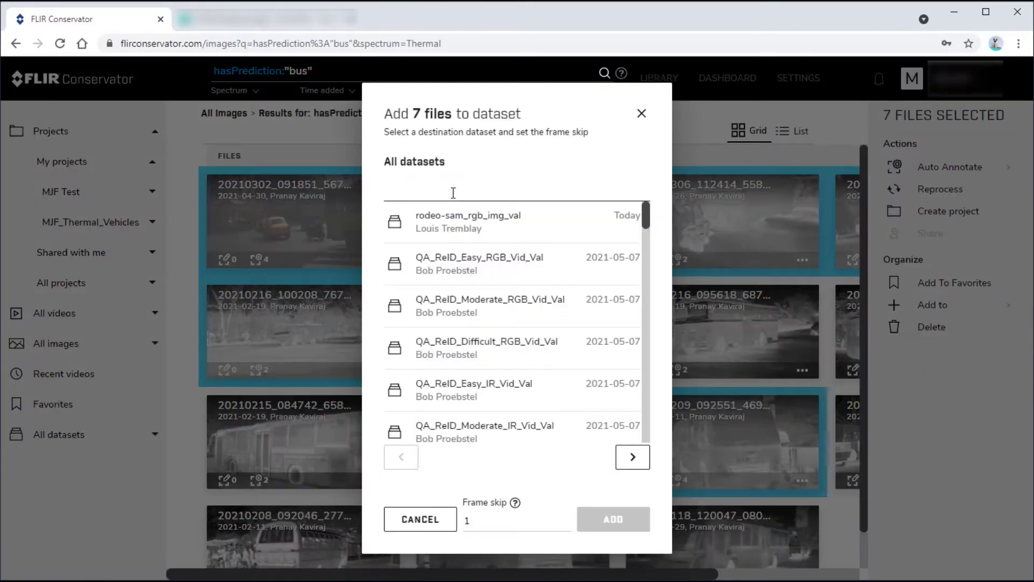
text(vehic)
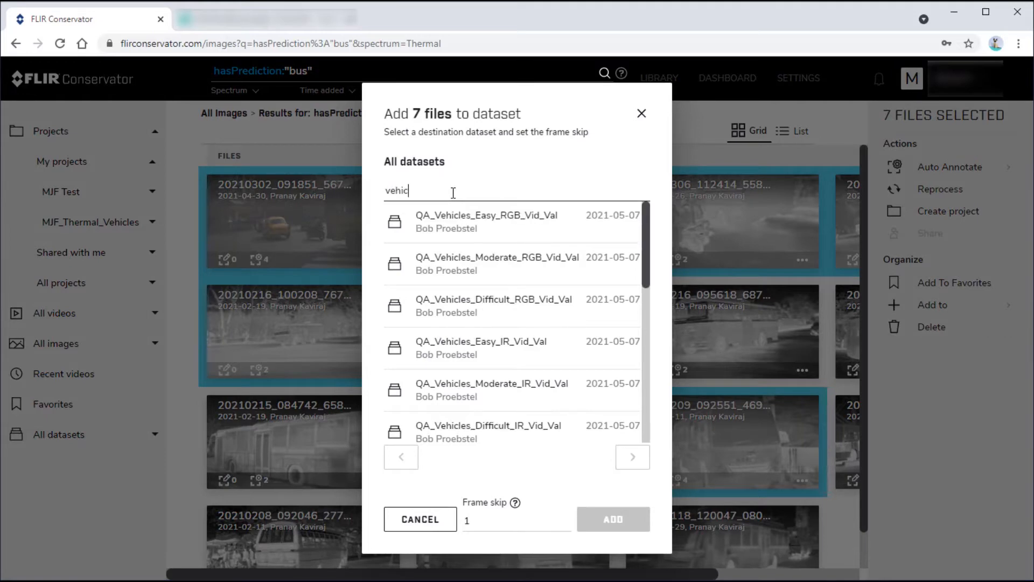
text(le_the)
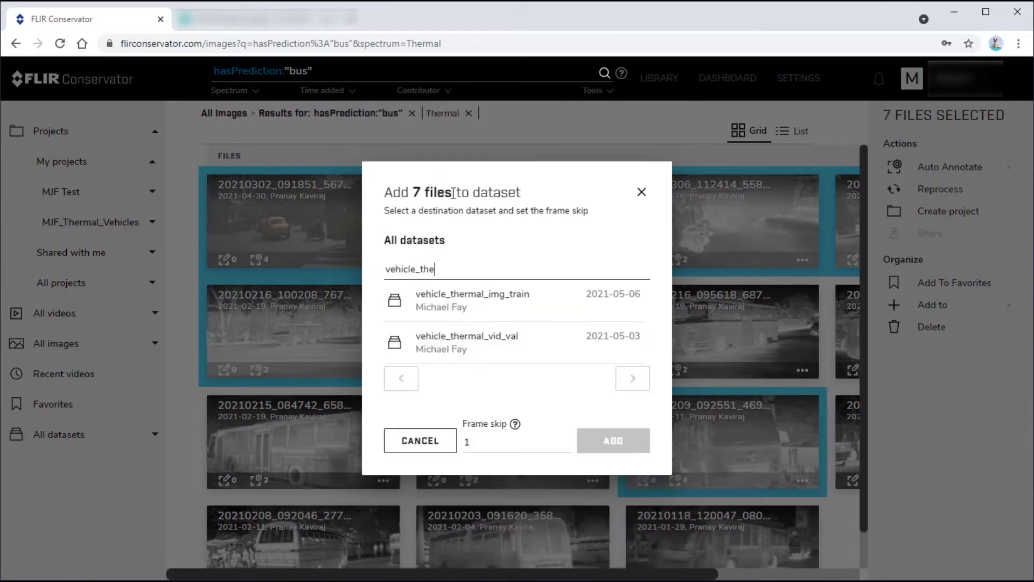
click(464, 310)
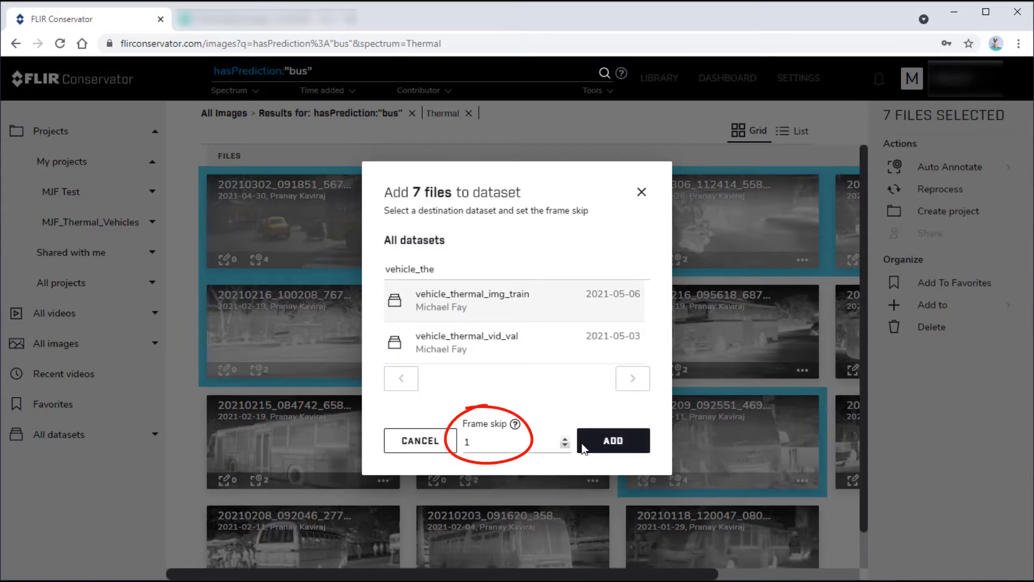
click(613, 443)
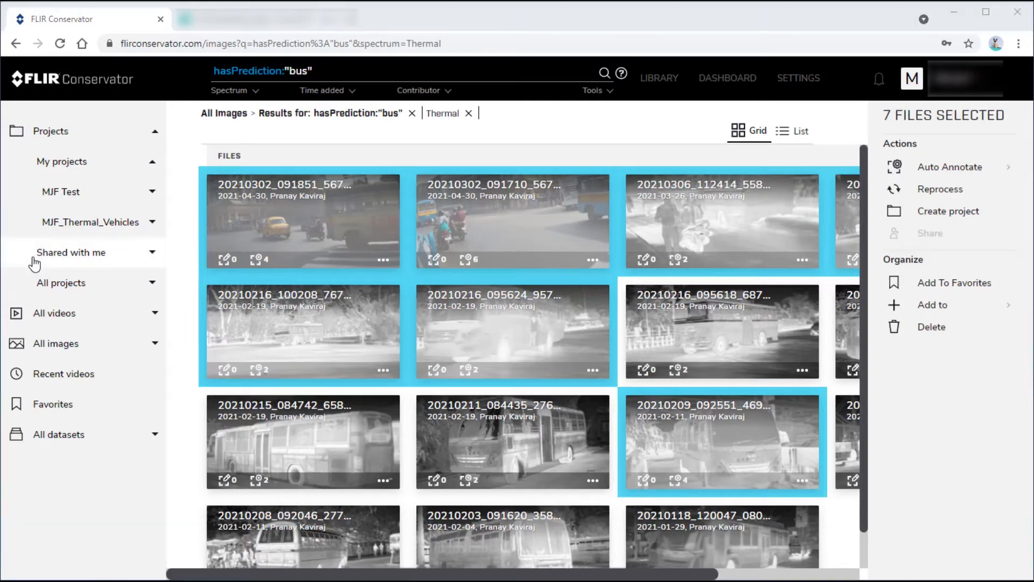
Step: Open the vehicle_thermal_img_train dataset in the MJF_Thermal_Vehicles project to check its images
click(132, 223)
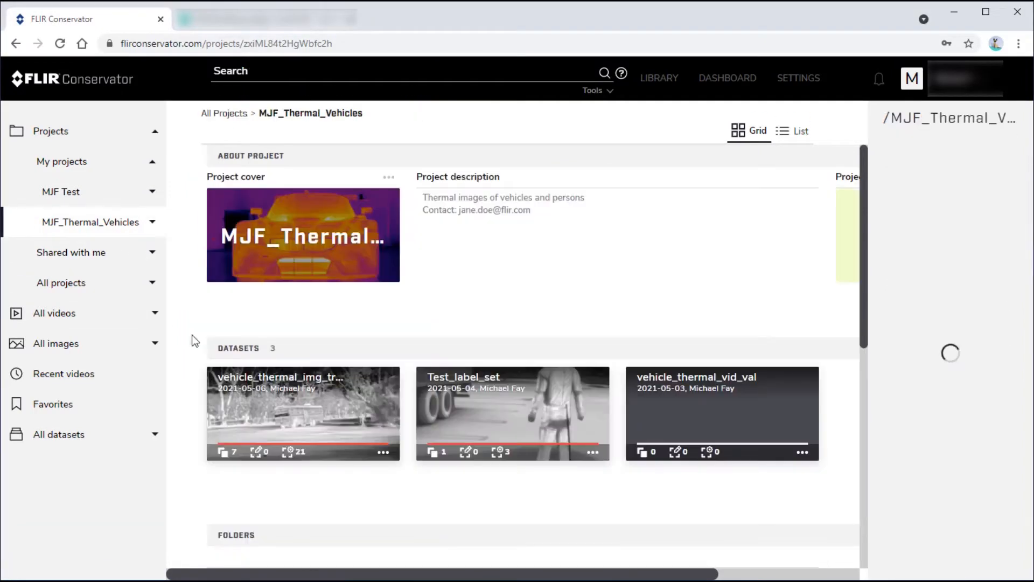
click(307, 419)
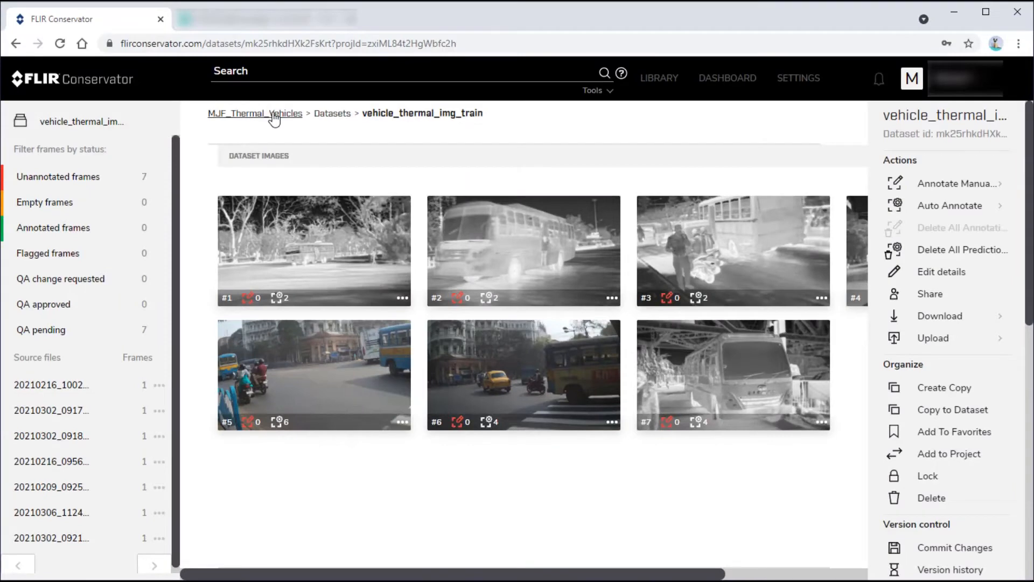
Step: Open the DetroitNight2.zip video from the MJF_Thermal_Vehicles project's Training folder and show its frames as a grid
click(274, 116)
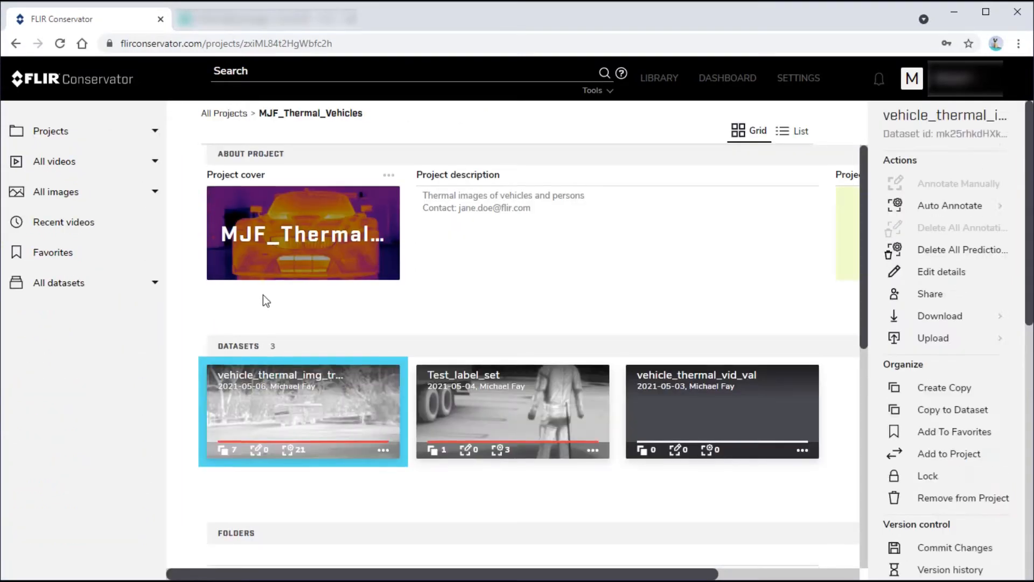
scroll(270, 296, down, 3)
click(470, 444)
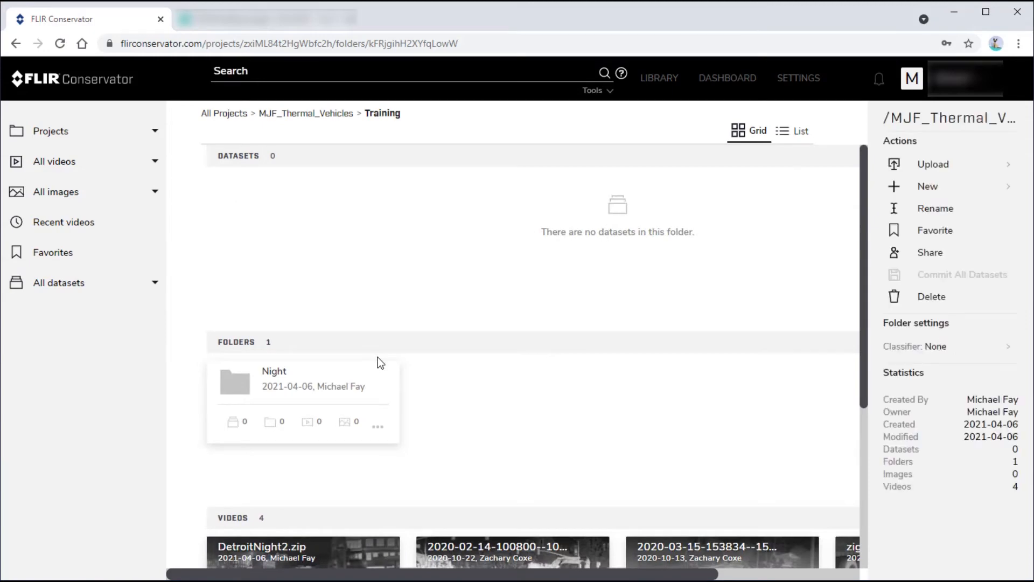
scroll(377, 366, down, 3)
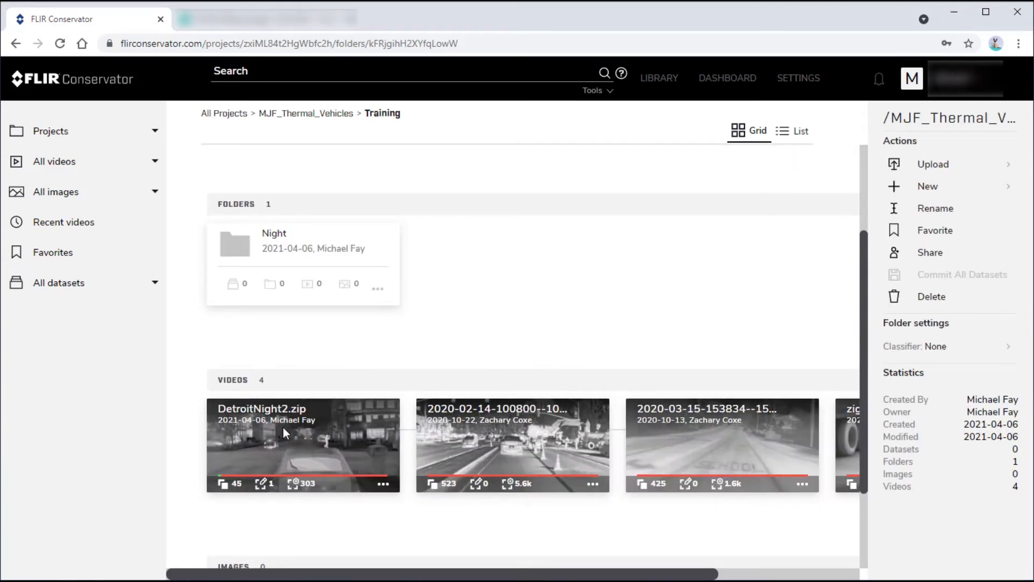
click(282, 426)
double_click(279, 434)
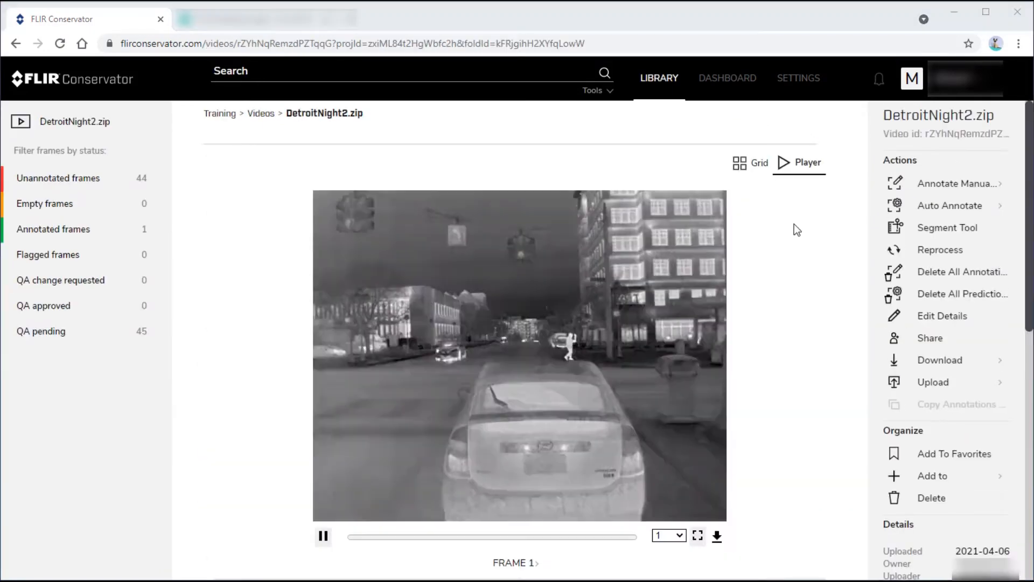
click(745, 171)
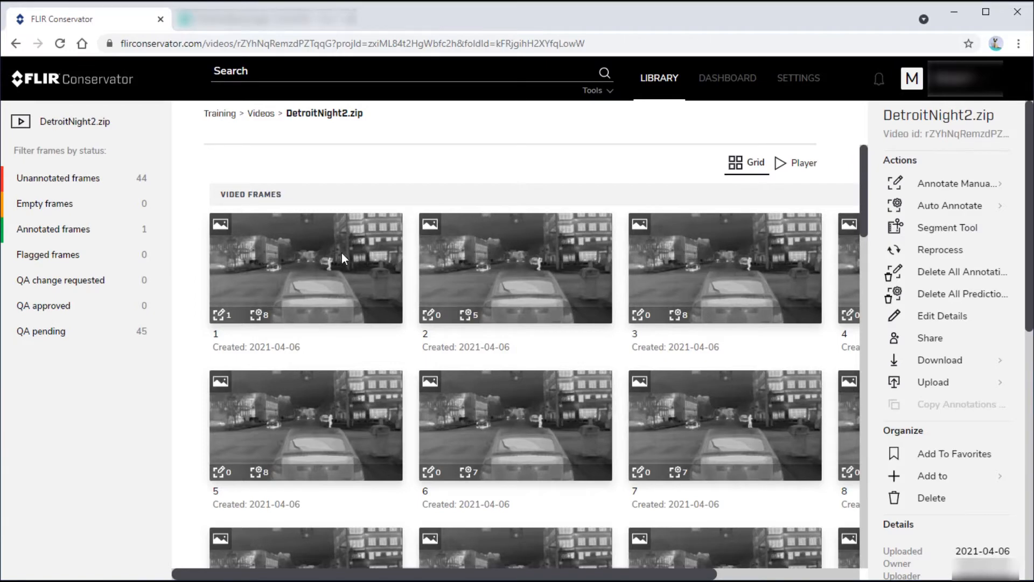
Step: Select video frames 1 to 10, frame 14 and the frame directly below frame 15
click(291, 273)
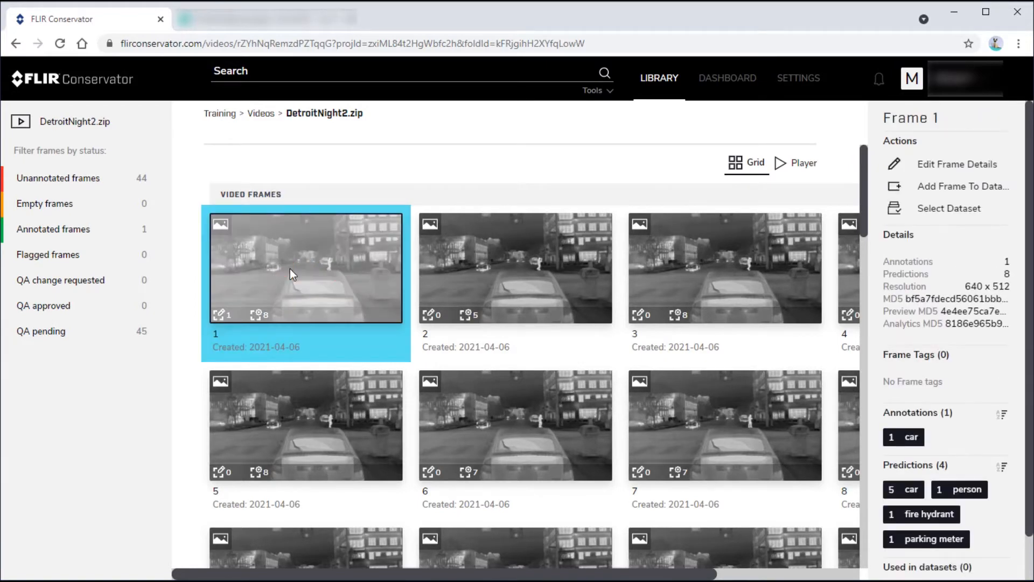
scroll(289, 269, down, 3)
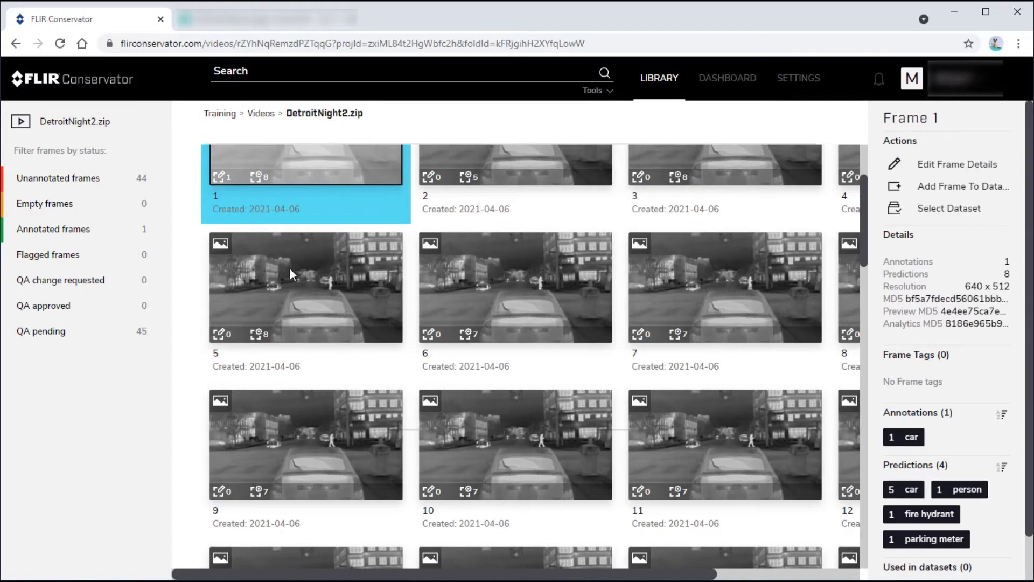
shift+click(501, 442)
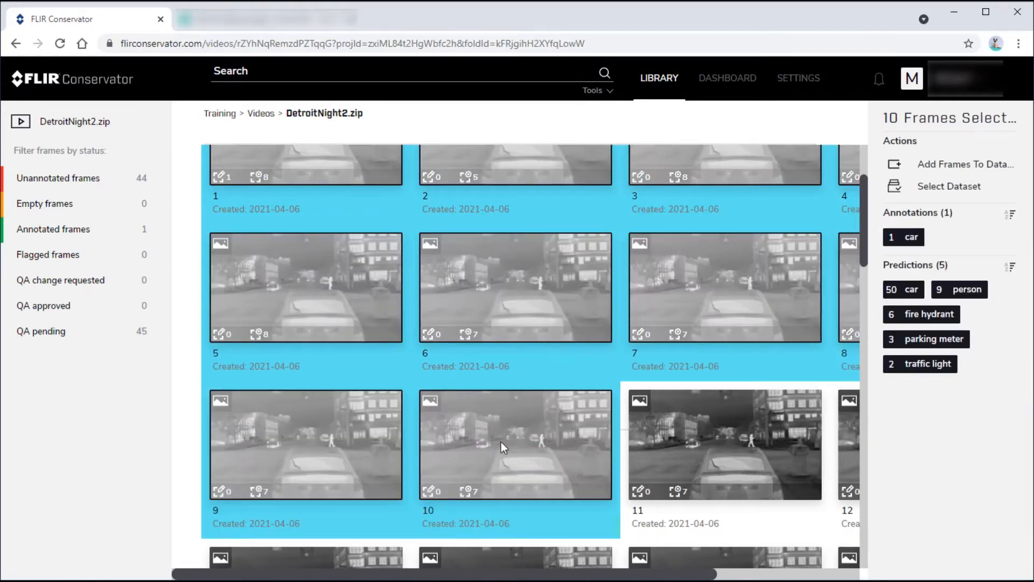
scroll(457, 412, down, 3)
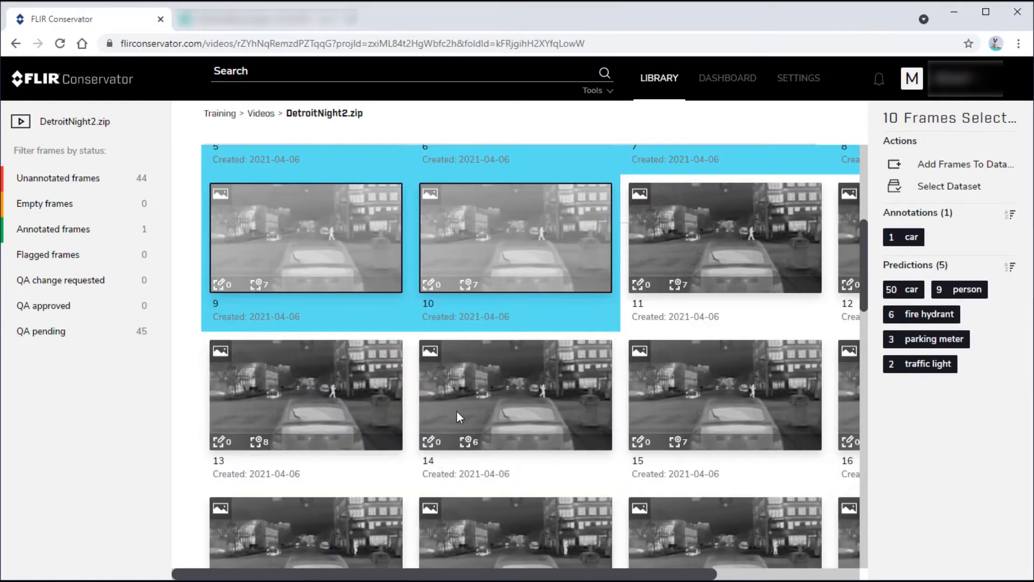
ctrl+click(496, 412)
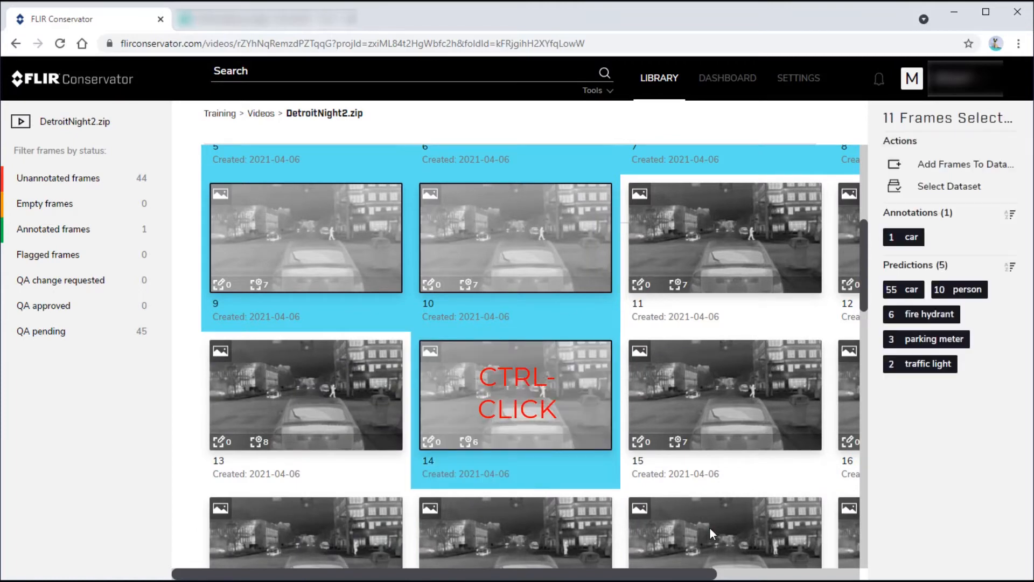
ctrl+click(709, 527)
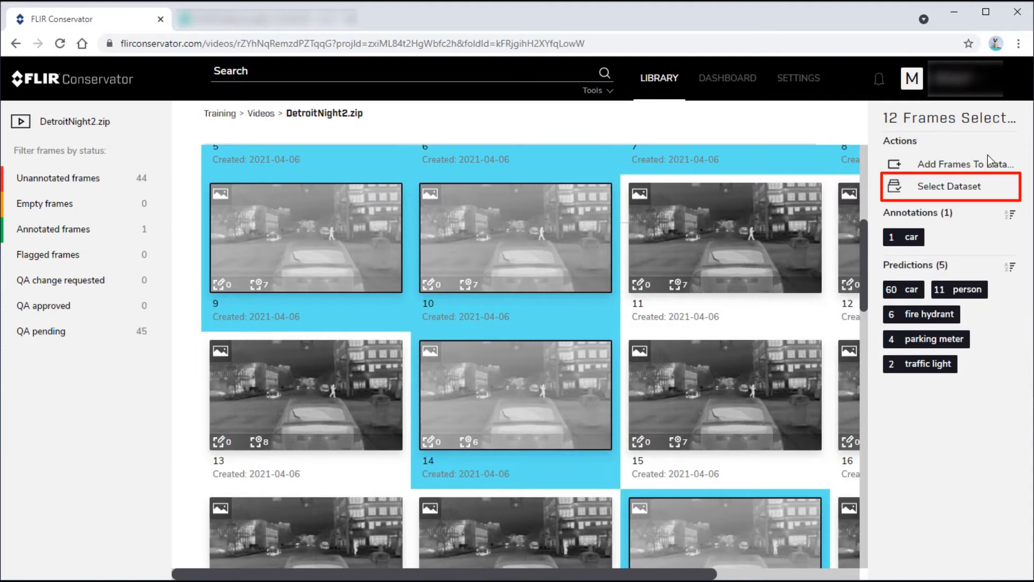
Step: Add the selected DetroitNight2.zip frames to the vehicle_thermal_vid_val dataset, finding it with the search text vehicle_
click(960, 187)
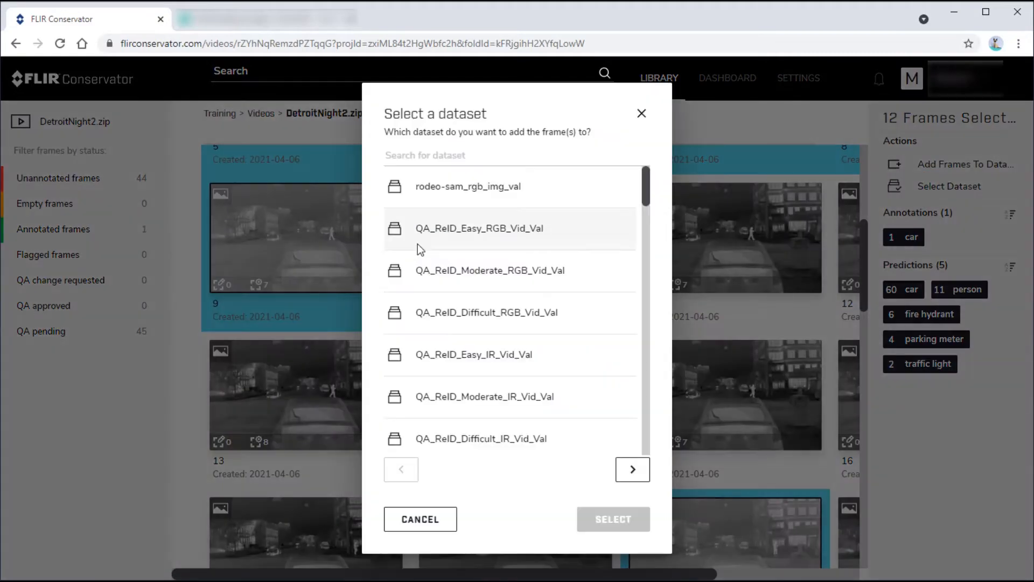
click(424, 156)
text(veh)
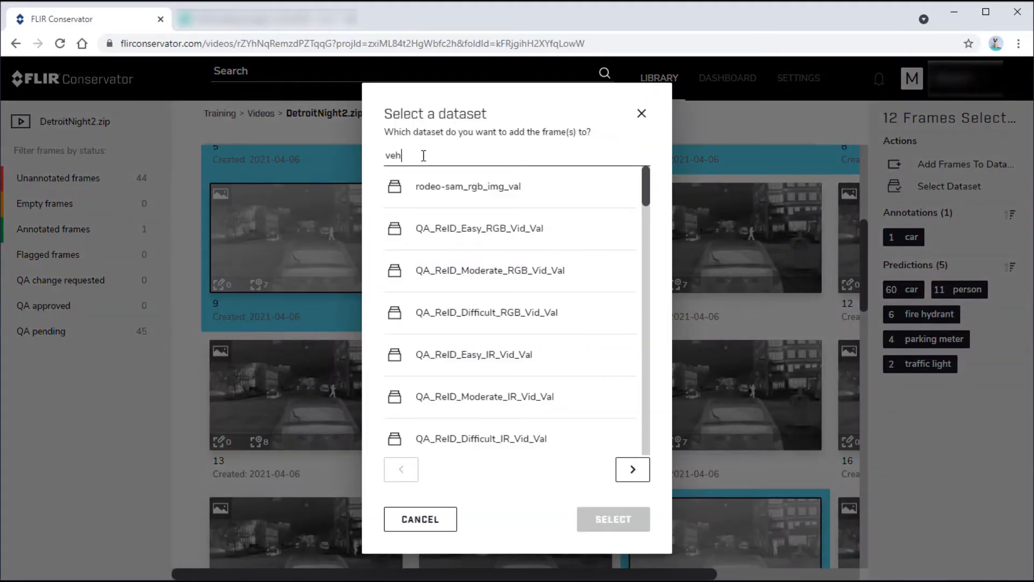
text(ic)
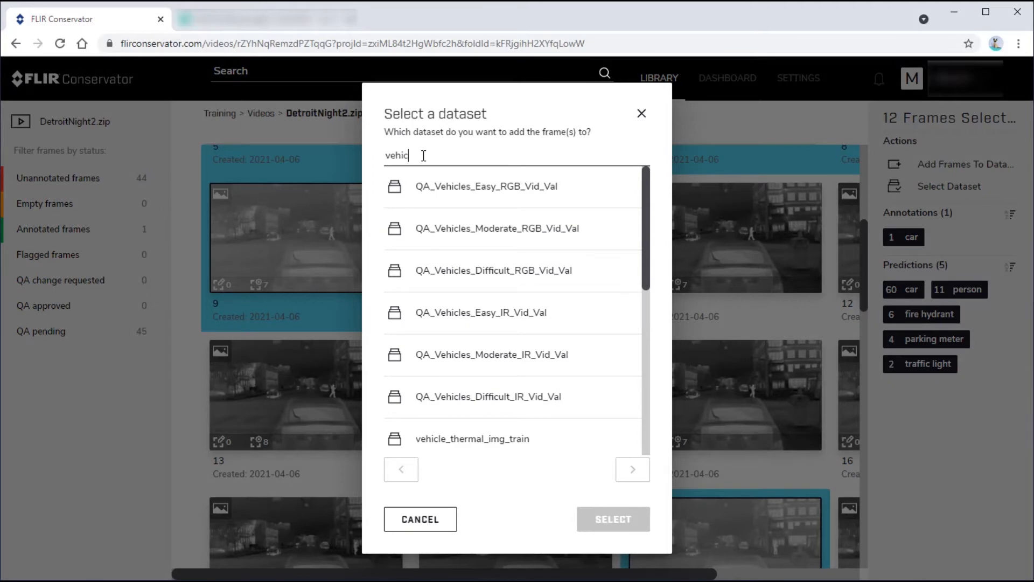
text(le_)
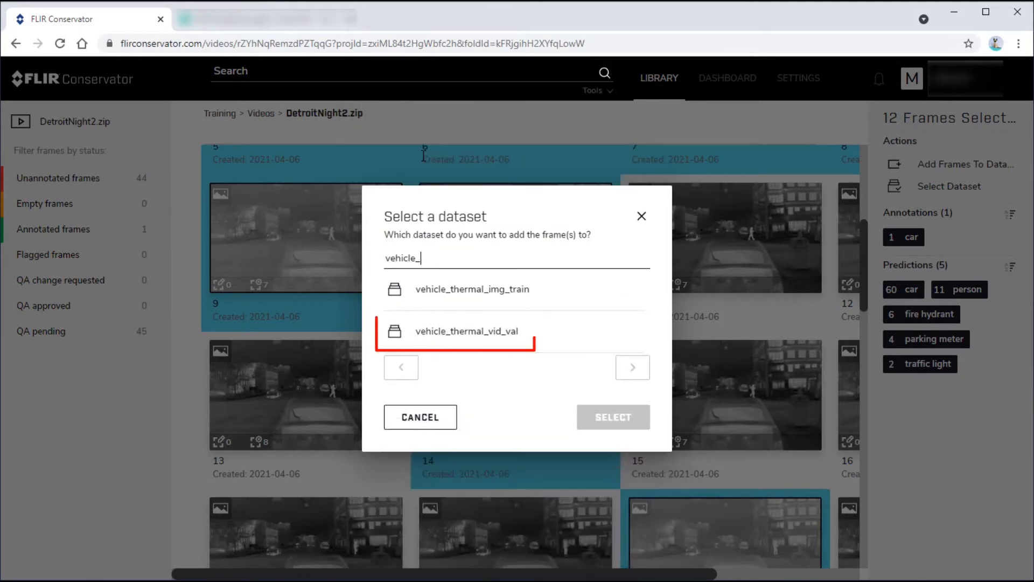
click(465, 332)
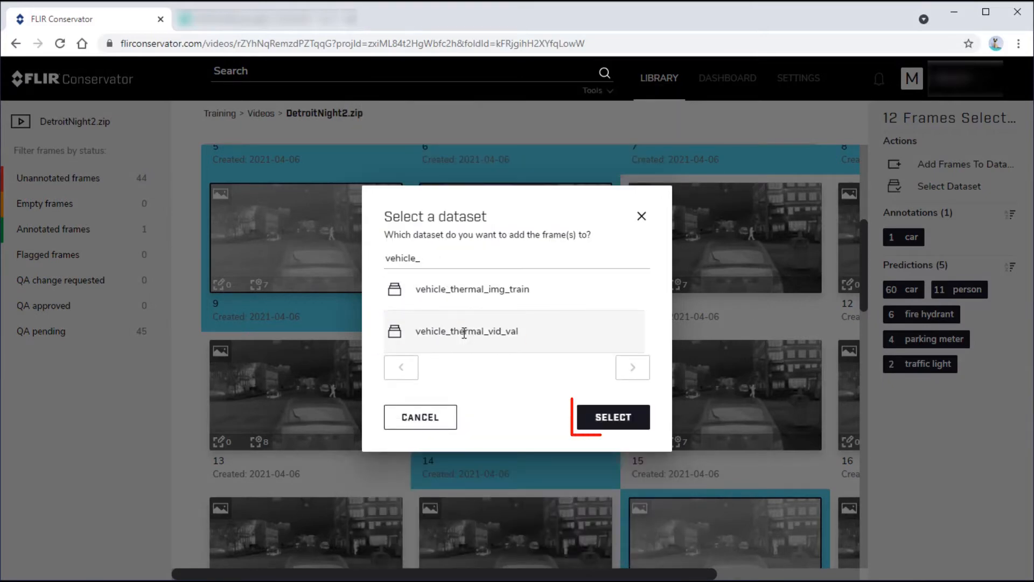
click(602, 416)
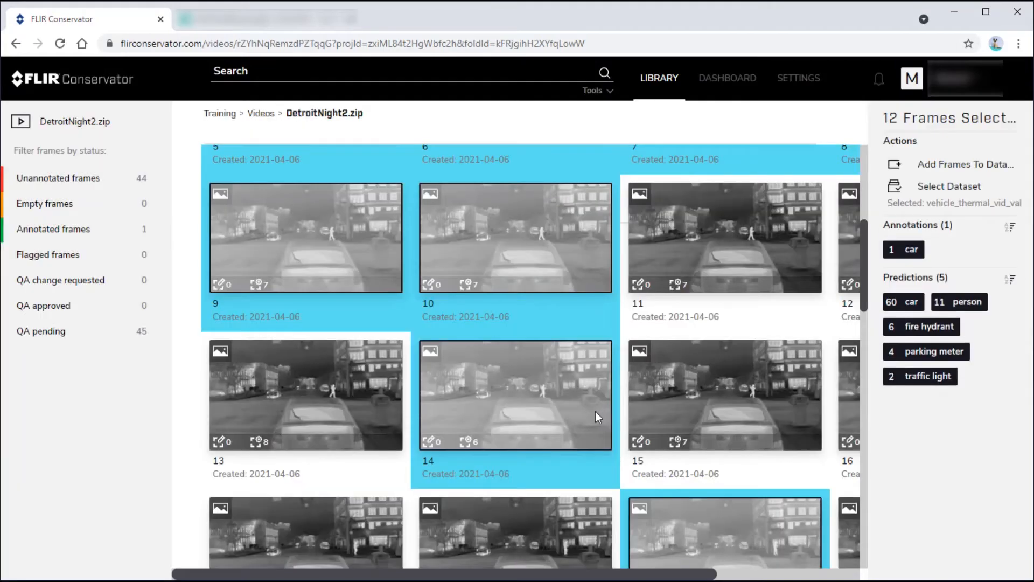
click(957, 168)
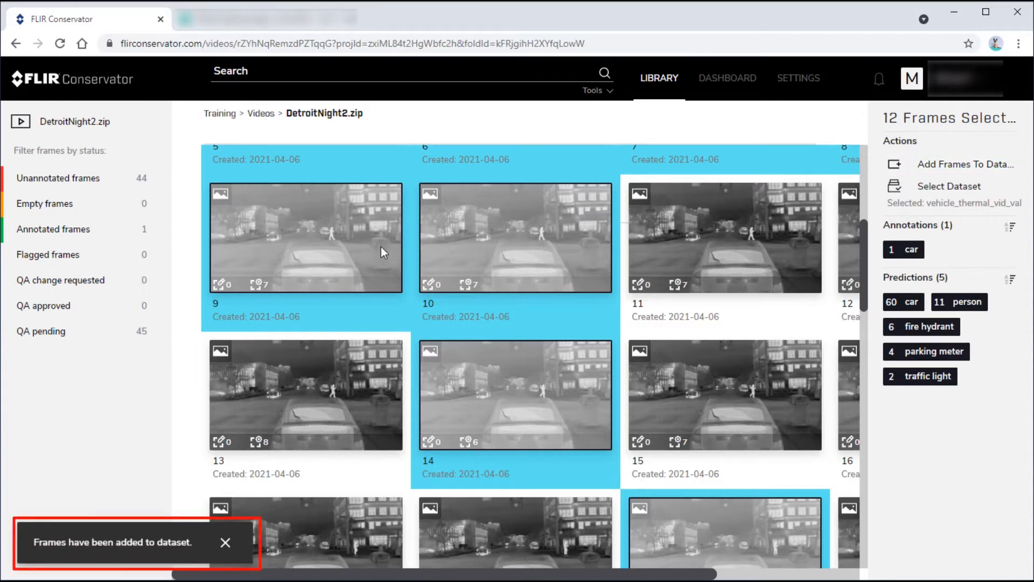
Step: Open the vehicle_thermal_vid_val dataset in the MJF_Thermal_Vehicles project to check its frames
click(220, 115)
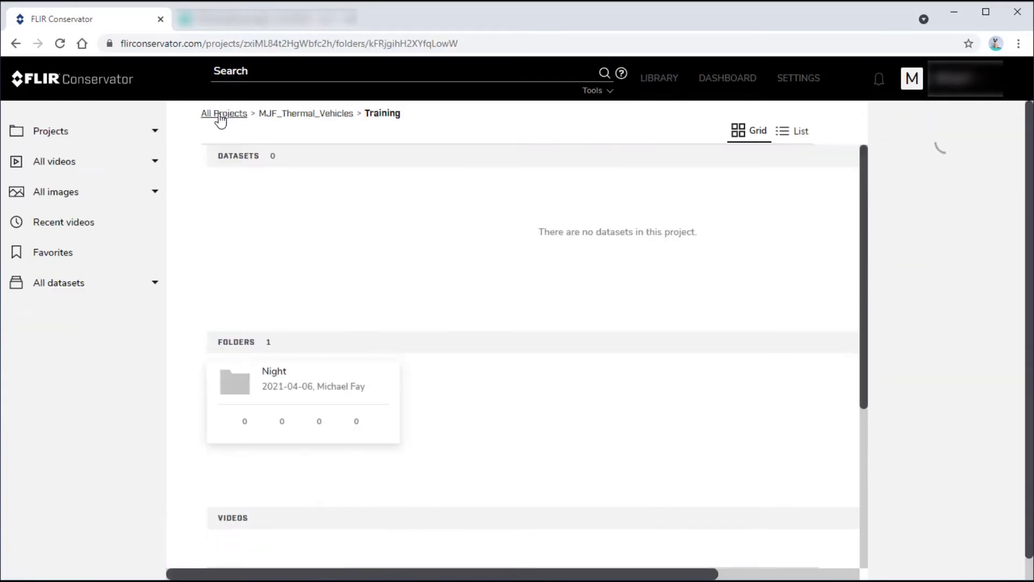
click(299, 115)
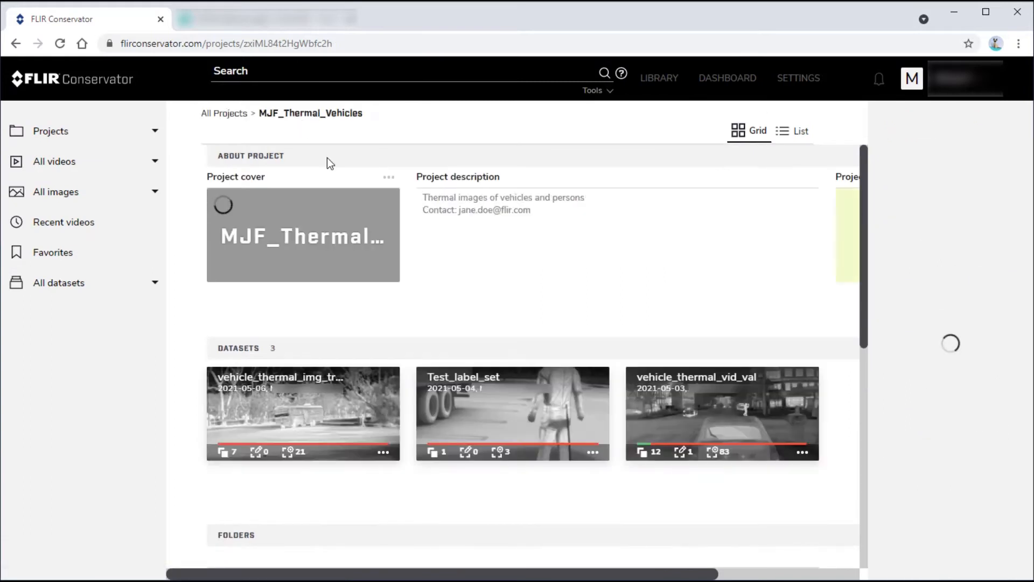
click(682, 394)
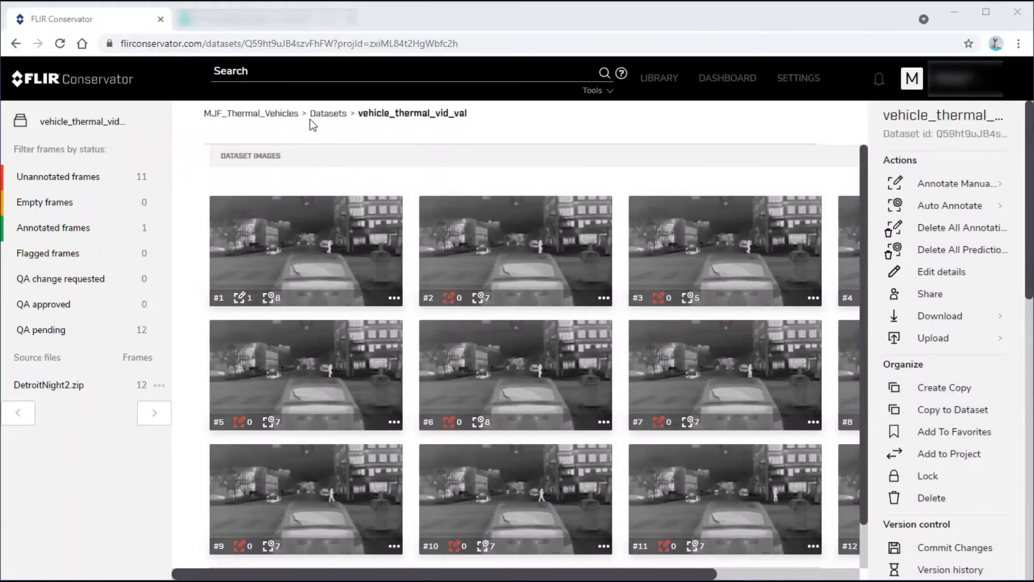
click(271, 115)
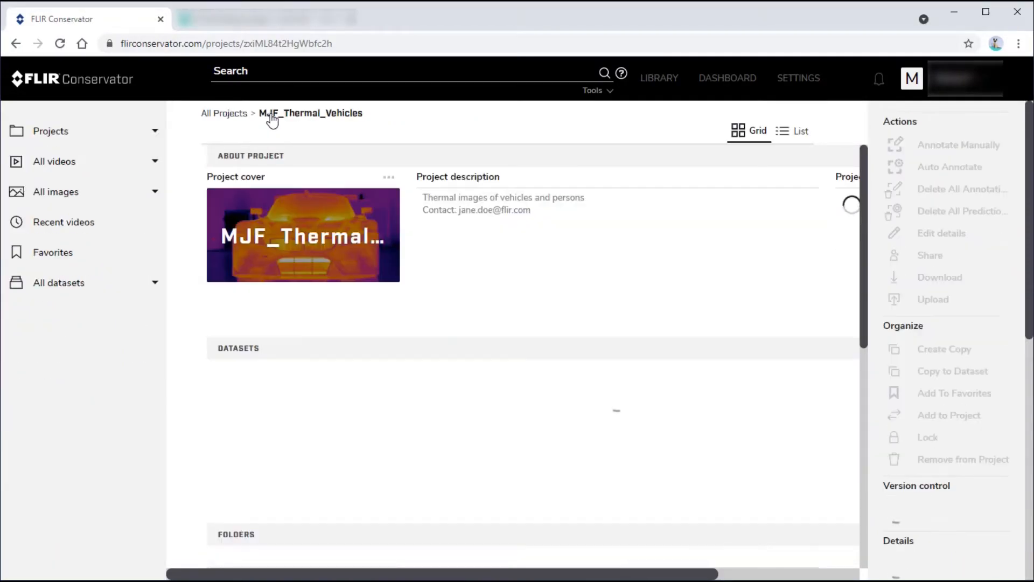
scroll(456, 344, down, 3)
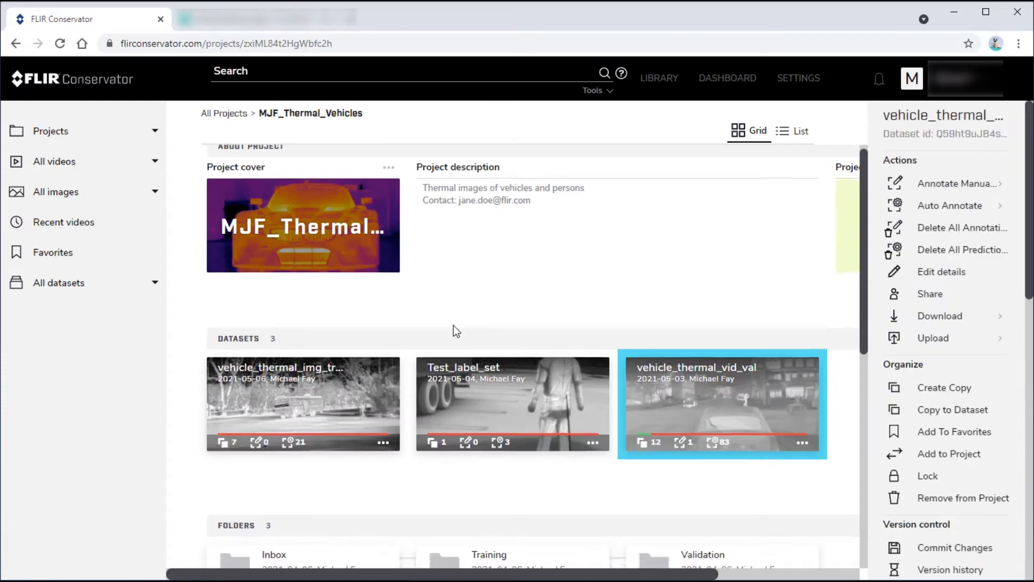
click(468, 436)
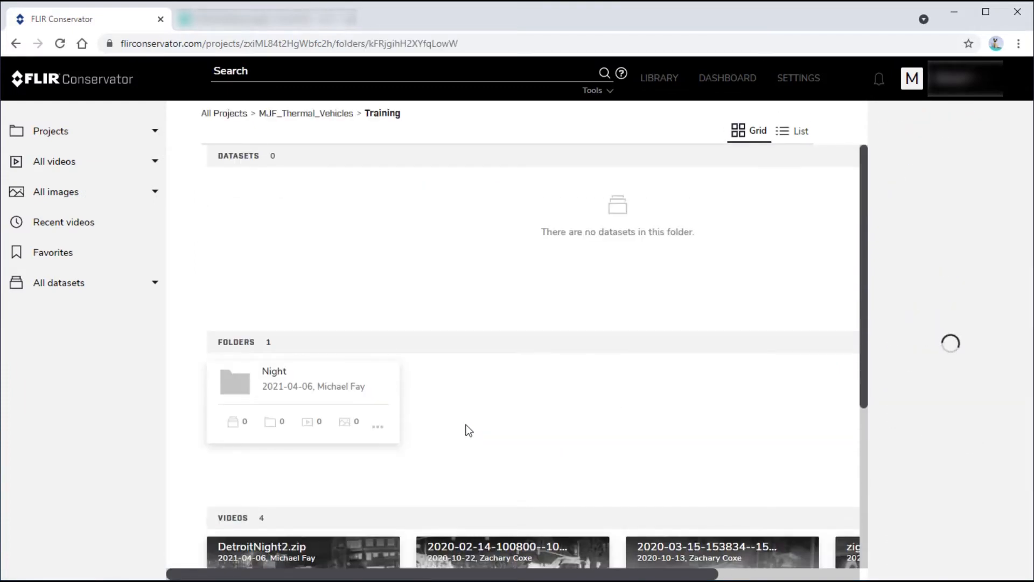
scroll(461, 420, down, 3)
scroll(460, 418, down, 2)
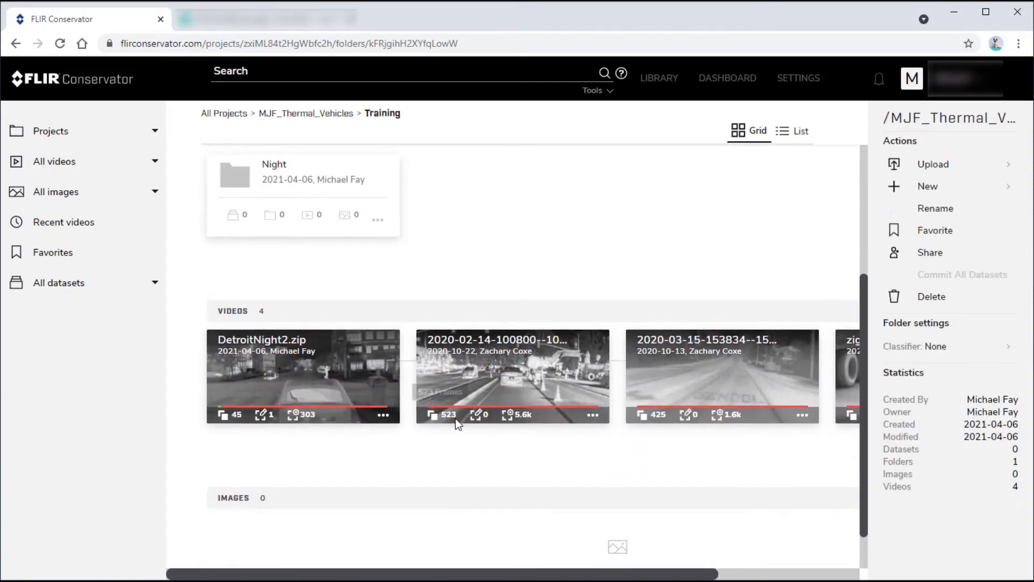
click(480, 362)
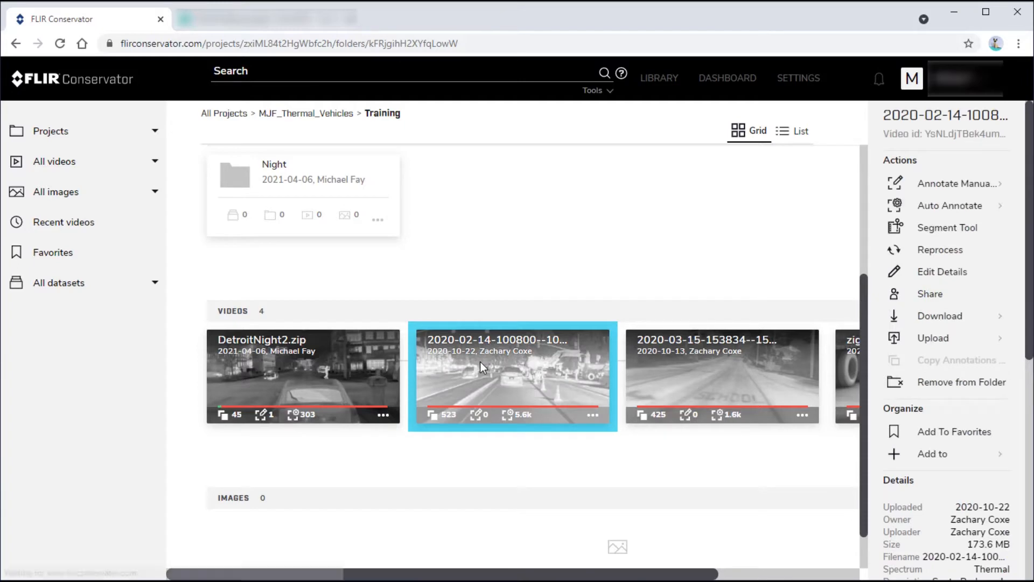
double_click(480, 361)
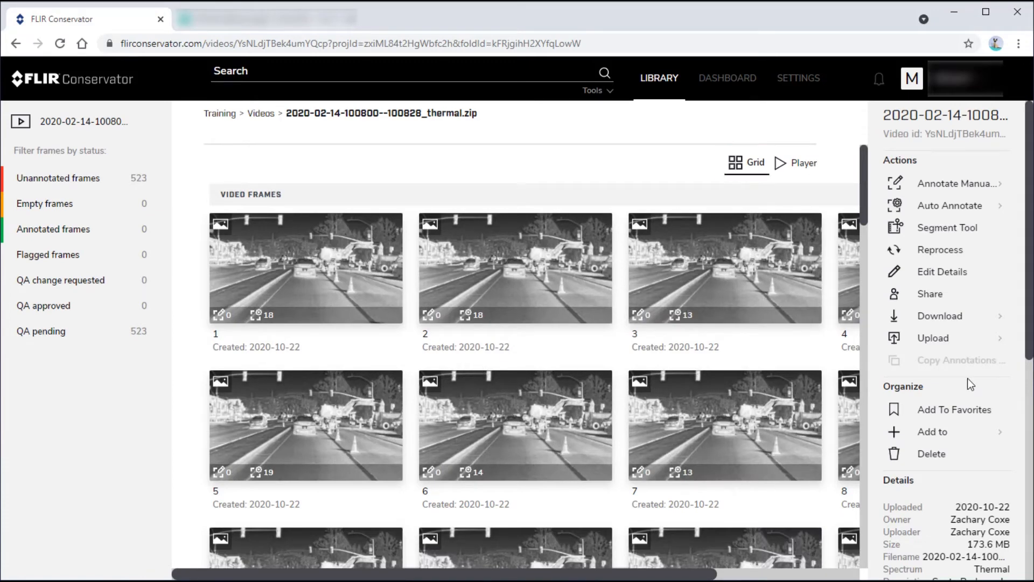
Step: Filter the video's frames to those with a bicycle prediction and select all of the matching frames
scroll(967, 378, down, 6)
scroll(967, 378, down, 1)
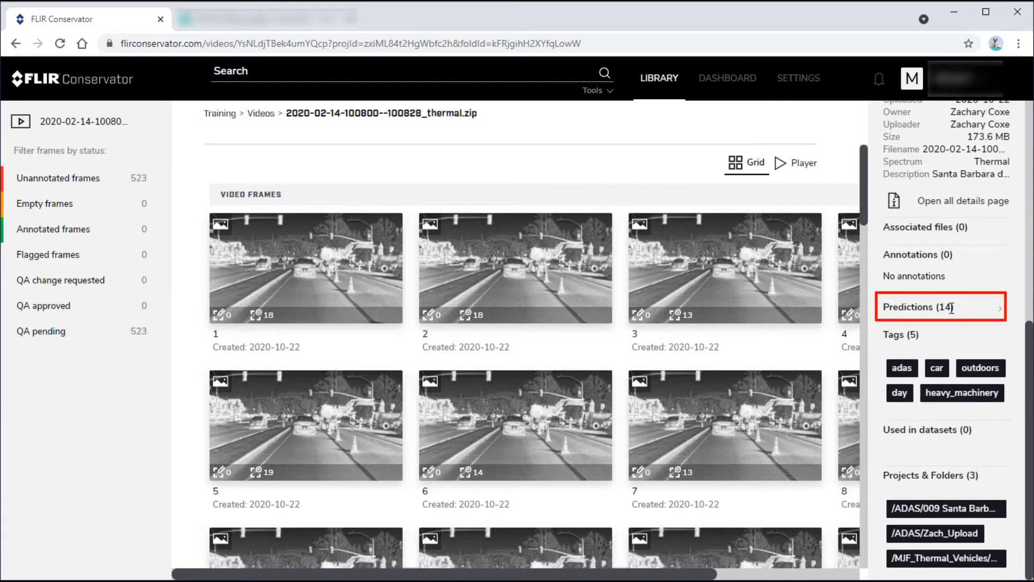
click(1000, 313)
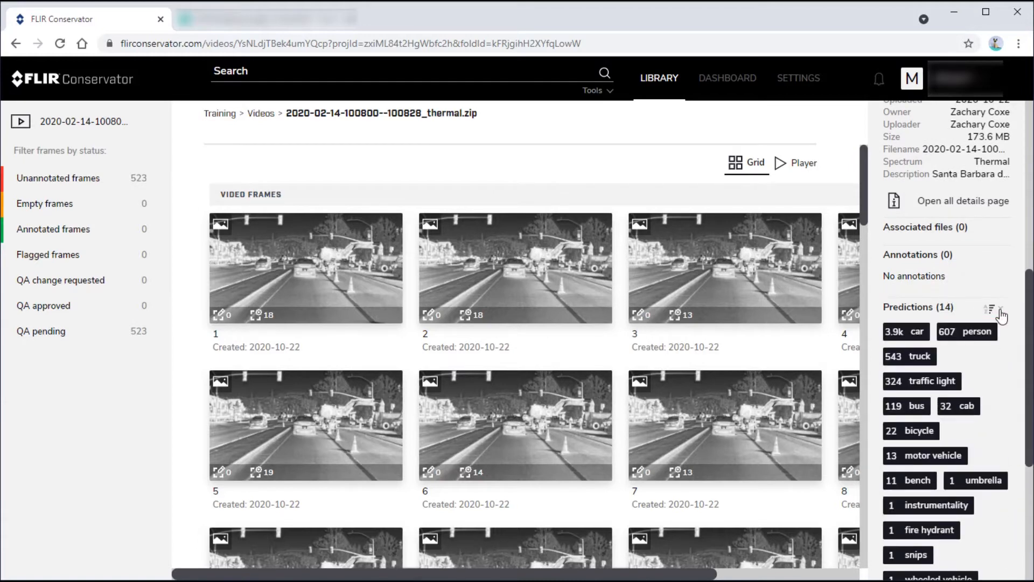
click(911, 432)
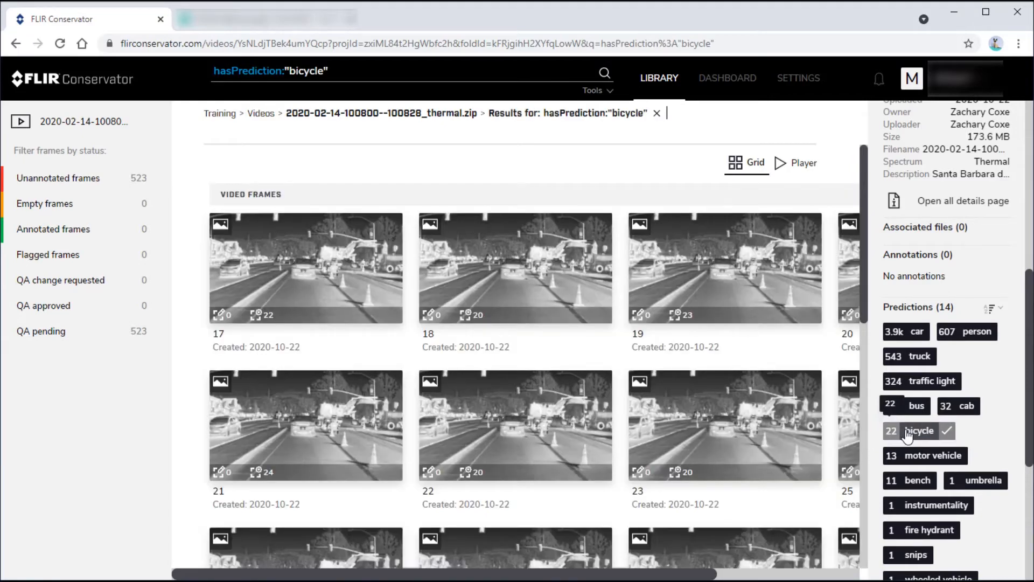
click(332, 252)
key(ctrl+a)
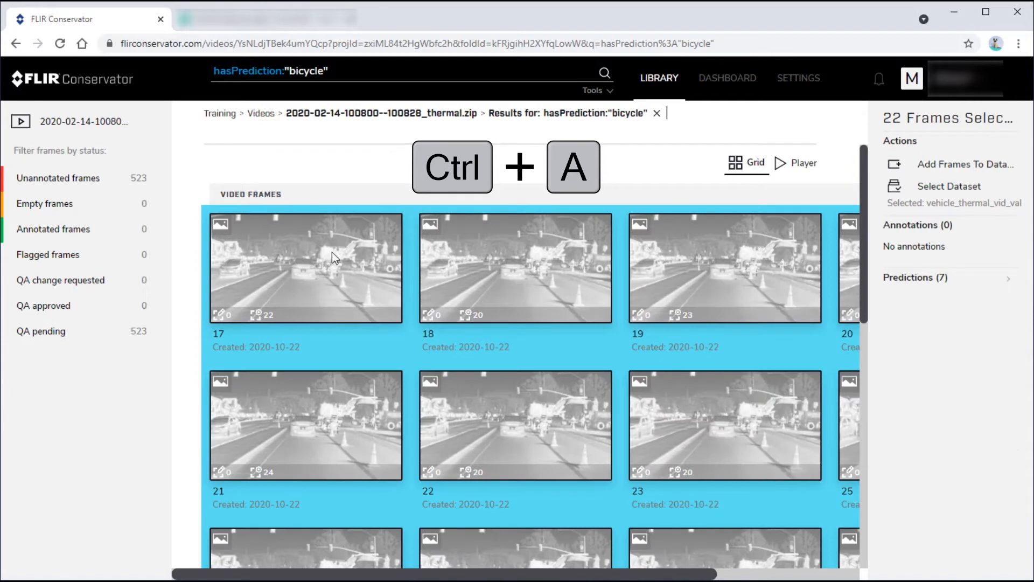
Step: Add the selected bicycle frames to the vehicle_thermal_img_train dataset, finding it with the search text vehicle_
click(926, 188)
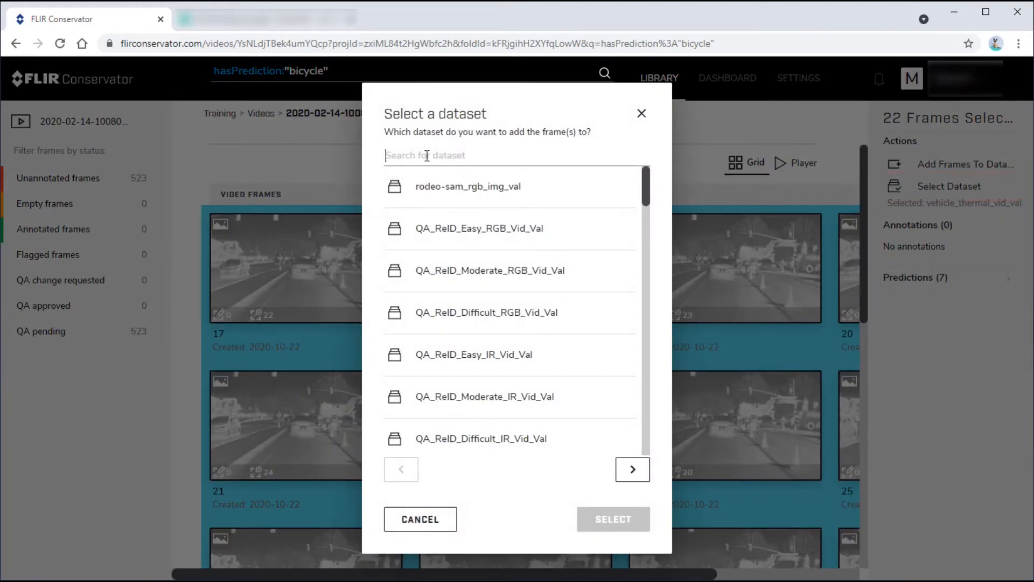
text(vehic)
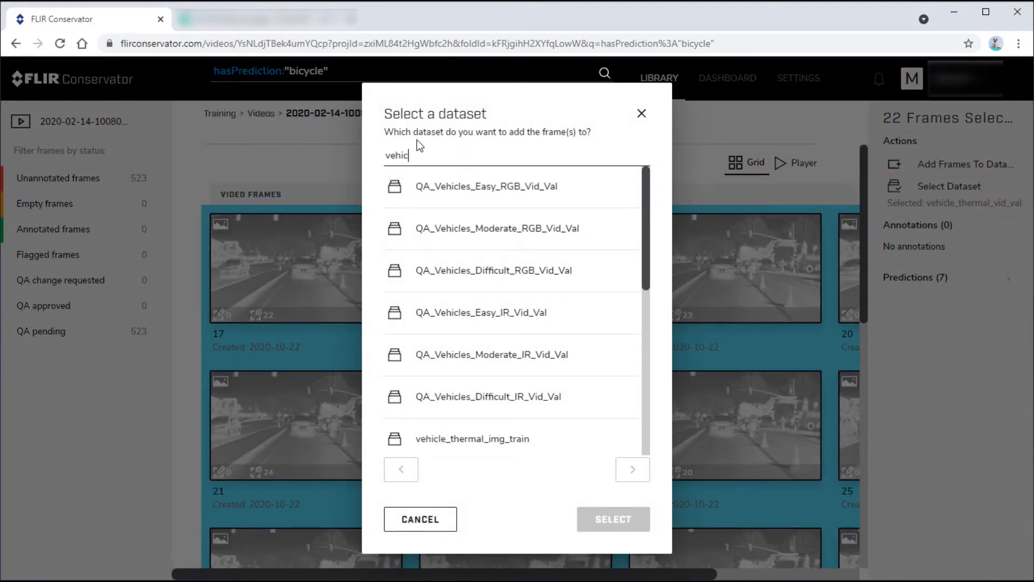
text(le_)
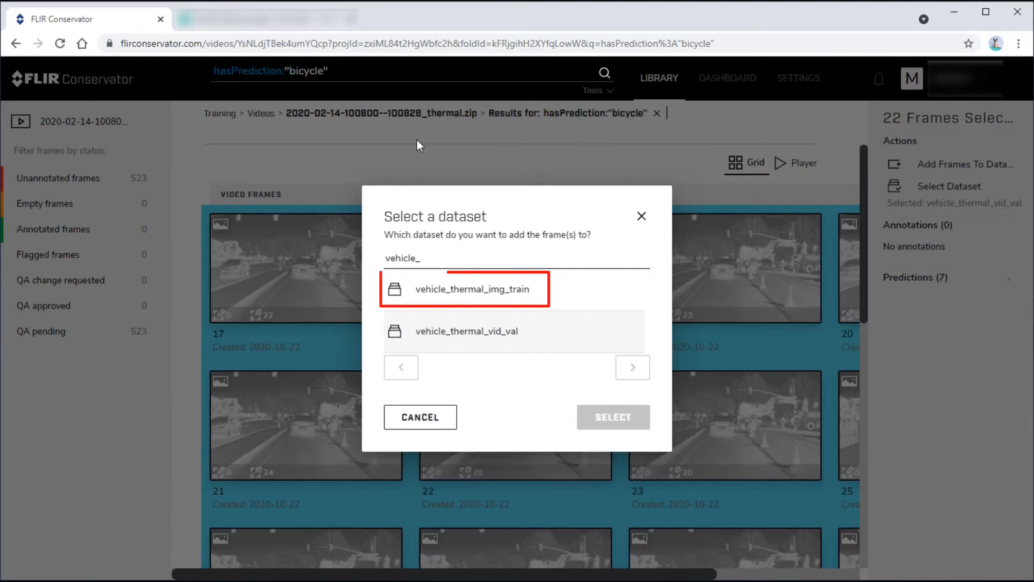
click(474, 289)
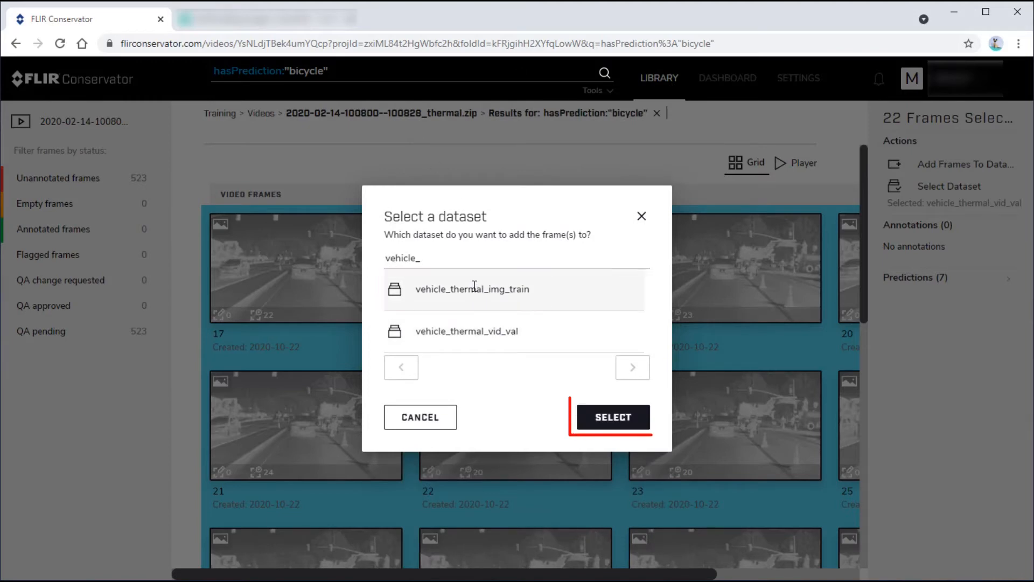
click(608, 420)
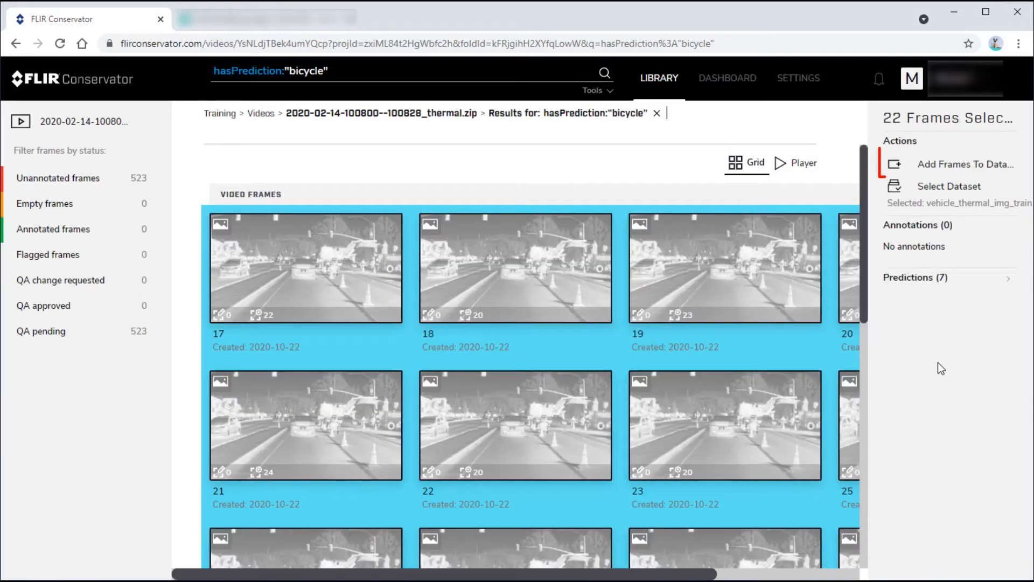
click(941, 170)
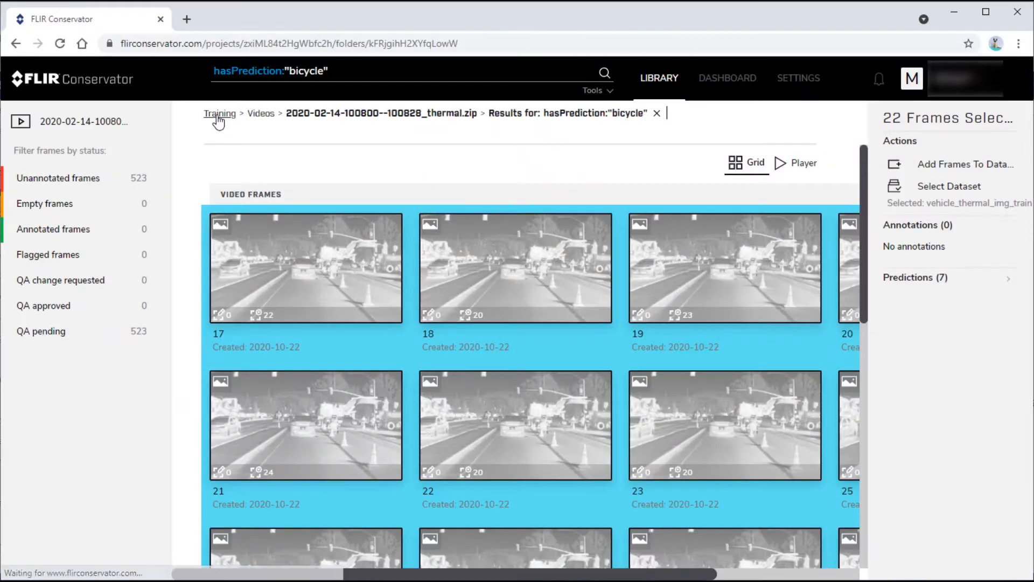
Step: Open the aerial subfolder of the MJF_Thermal_Vehicles project's Validation folder and show its videos as a list
click(218, 114)
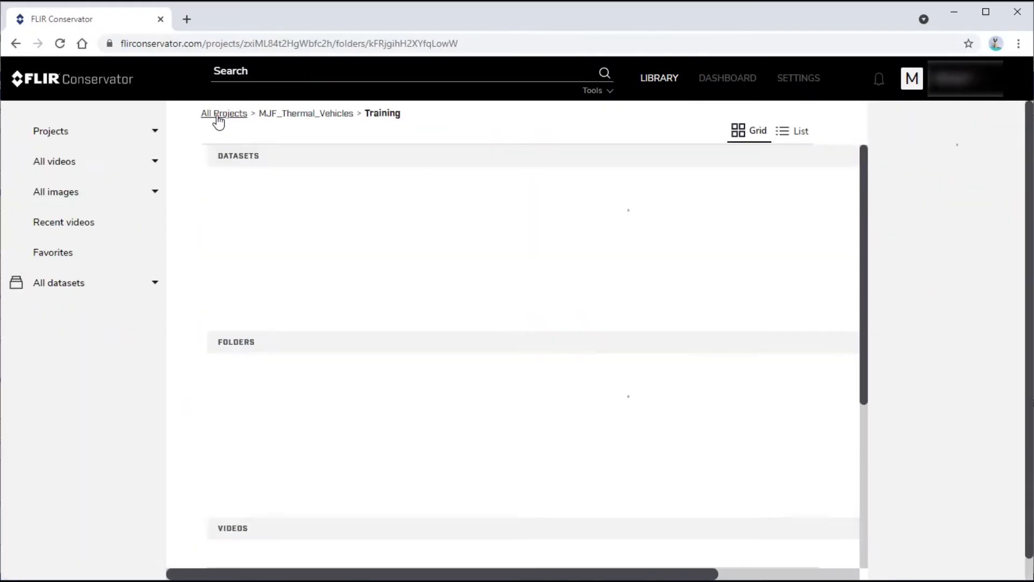
click(307, 113)
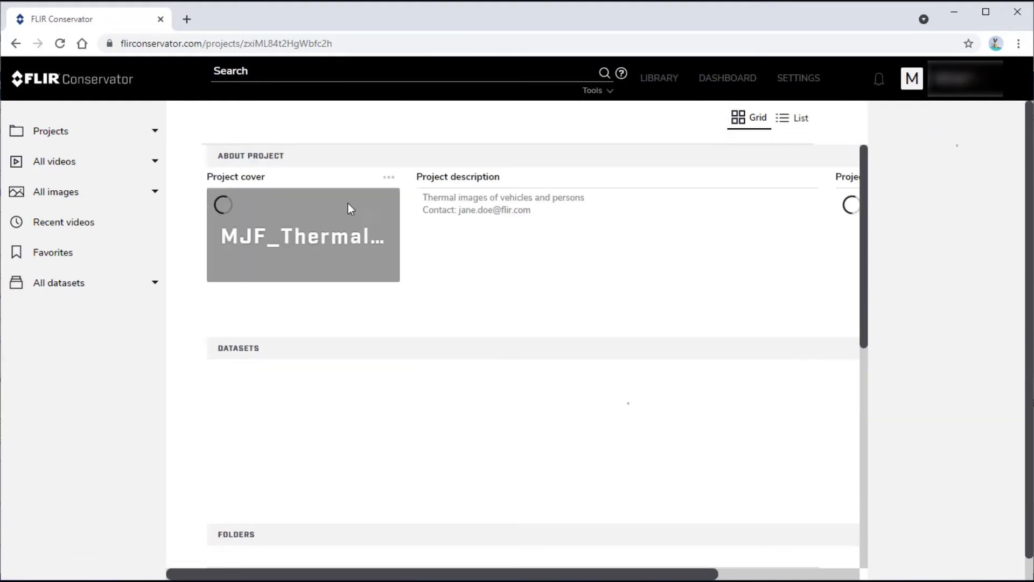
scroll(447, 300, down, 2)
scroll(447, 300, down, 2)
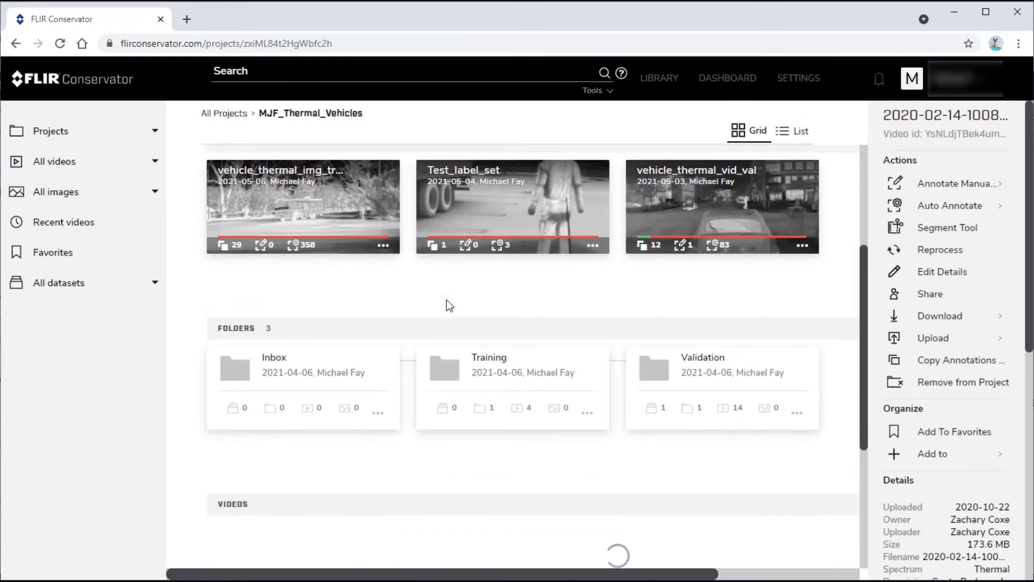
click(681, 367)
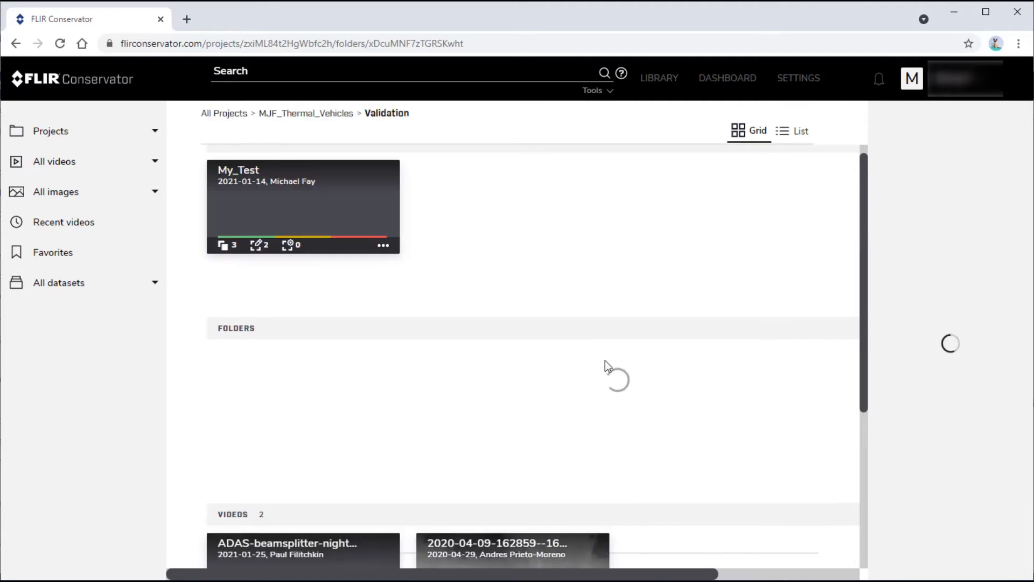
scroll(428, 318, down, 1)
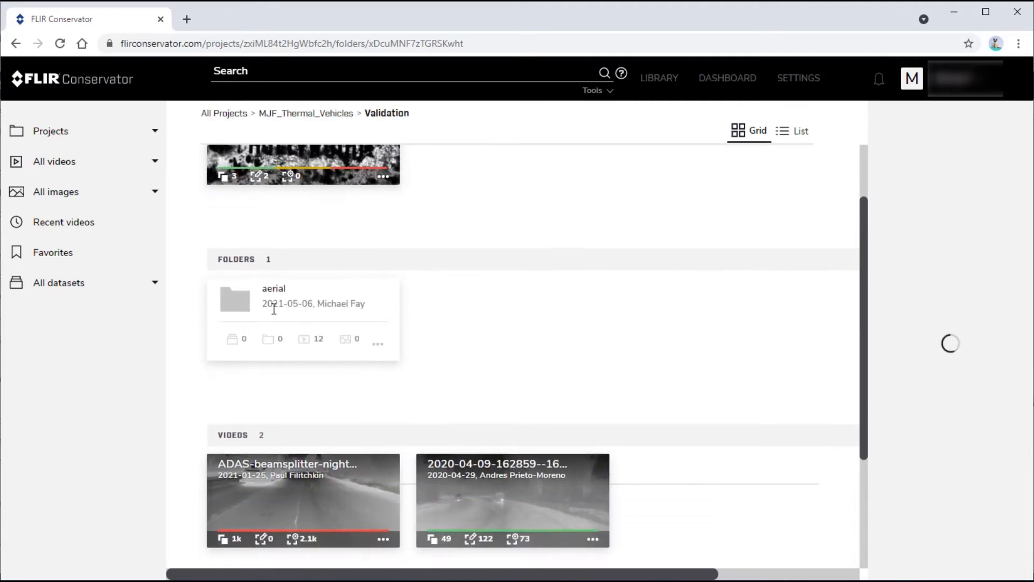
double_click(226, 308)
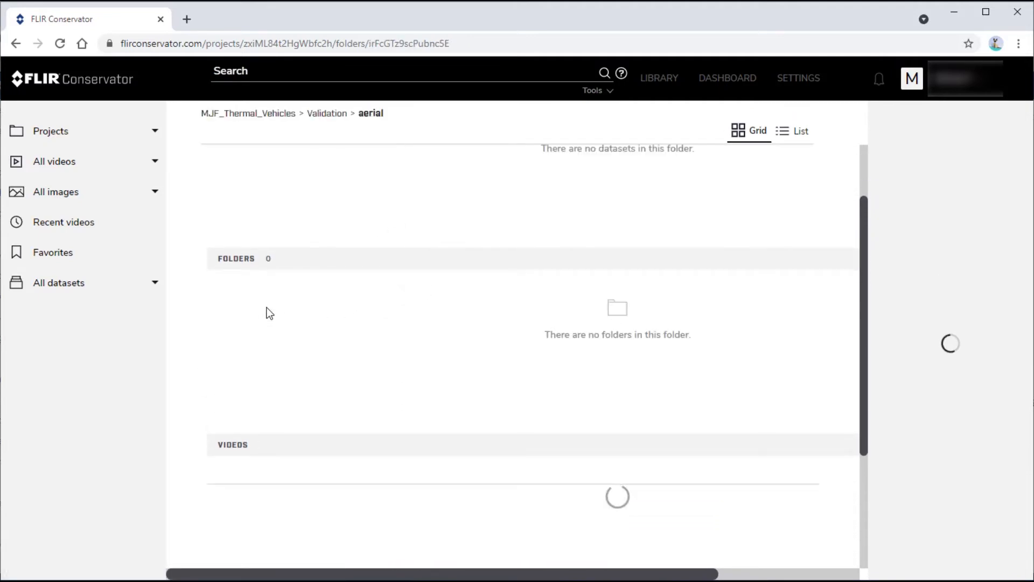
scroll(266, 312, down, 2)
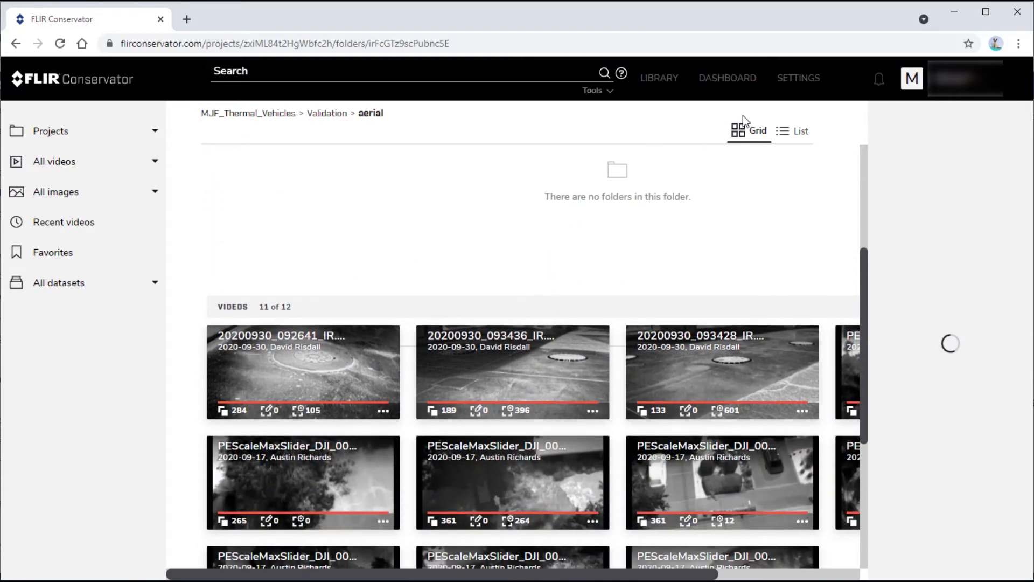
click(792, 131)
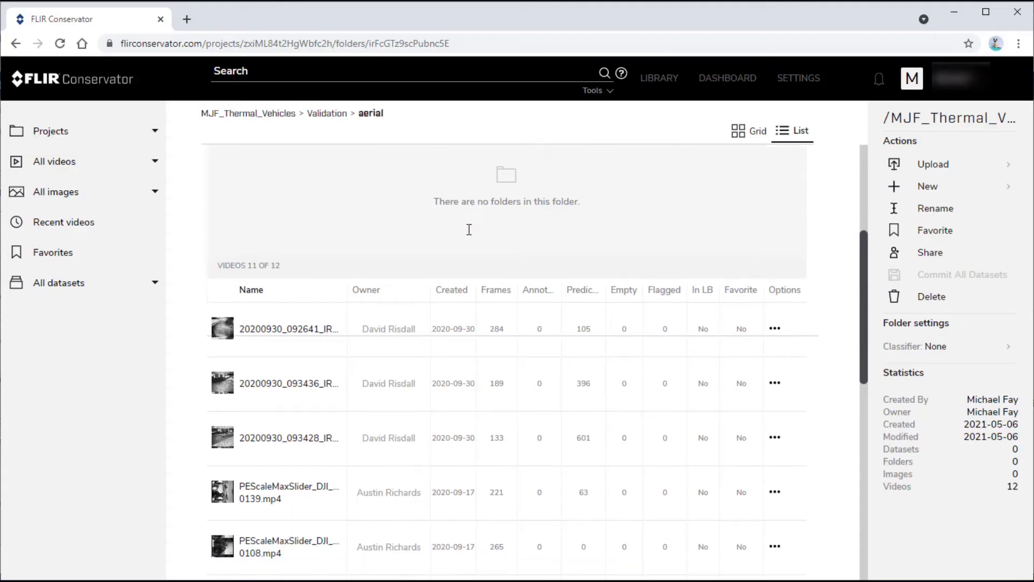
scroll(451, 3, down, 5)
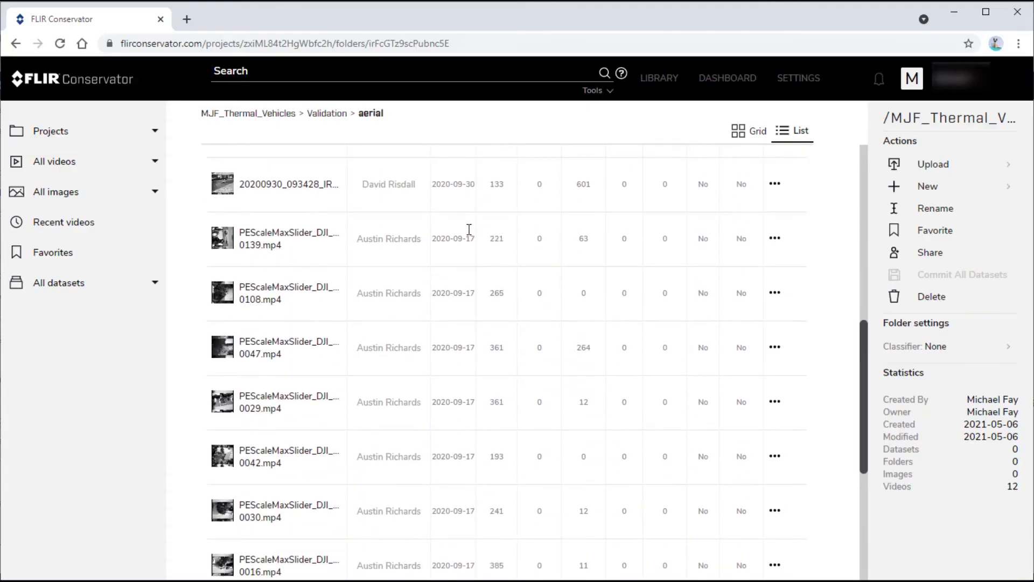
Step: Open the full video listing of the aerial folder and select all of its videos
scroll(469, 229, down, 4)
click(764, 535)
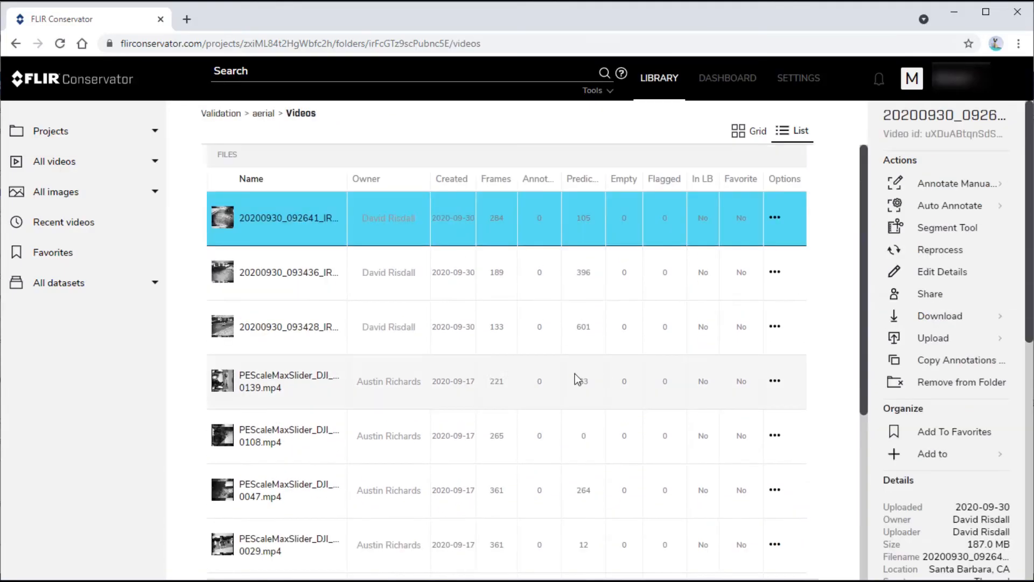
scroll(415, 330, down, 5)
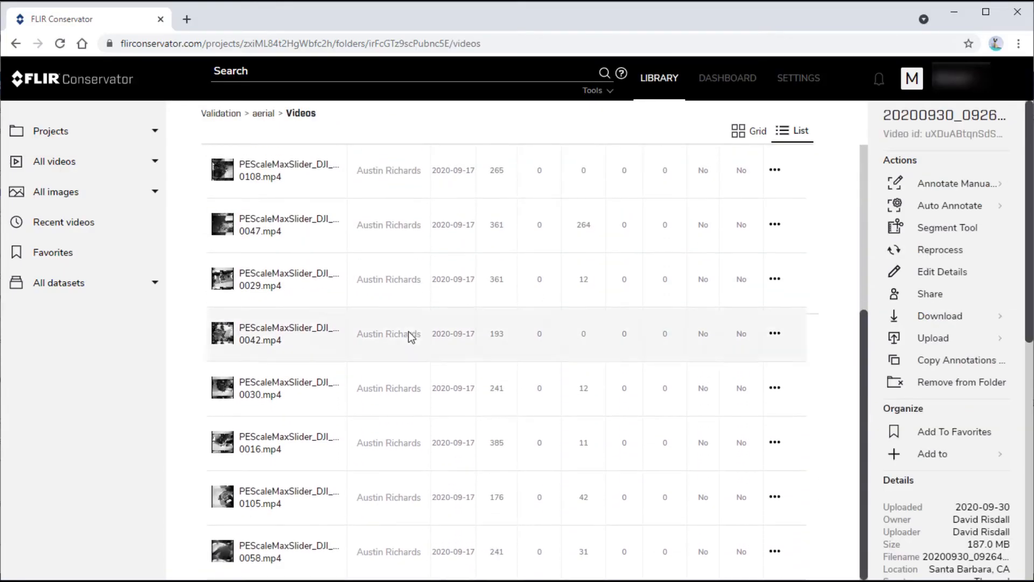
shift+click(227, 555)
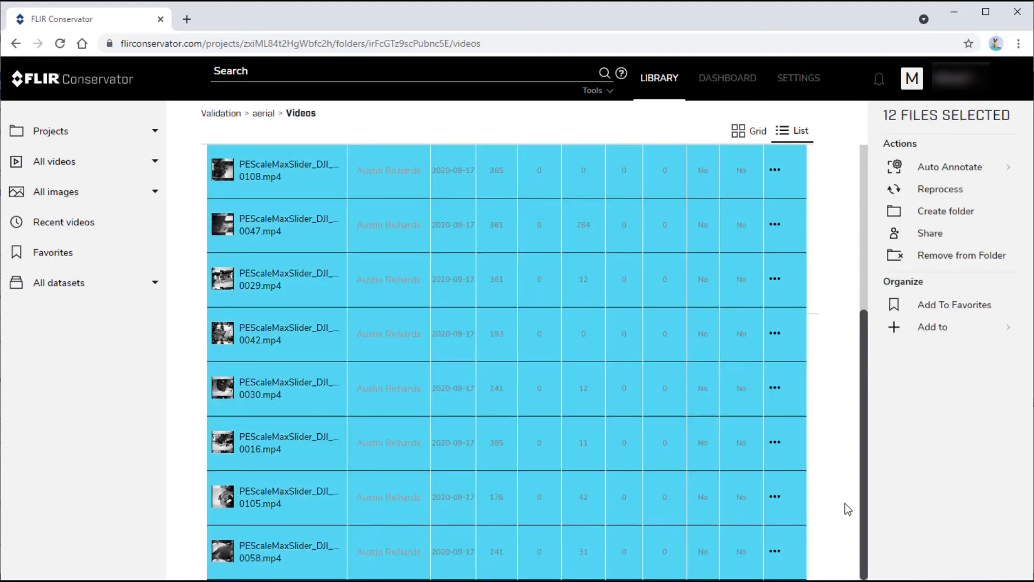
Step: Add the selected aerial videos to the vehicle_thermal_vid_val dataset with a frame skip of 5, finding it with the search text vehicle_therm
click(932, 337)
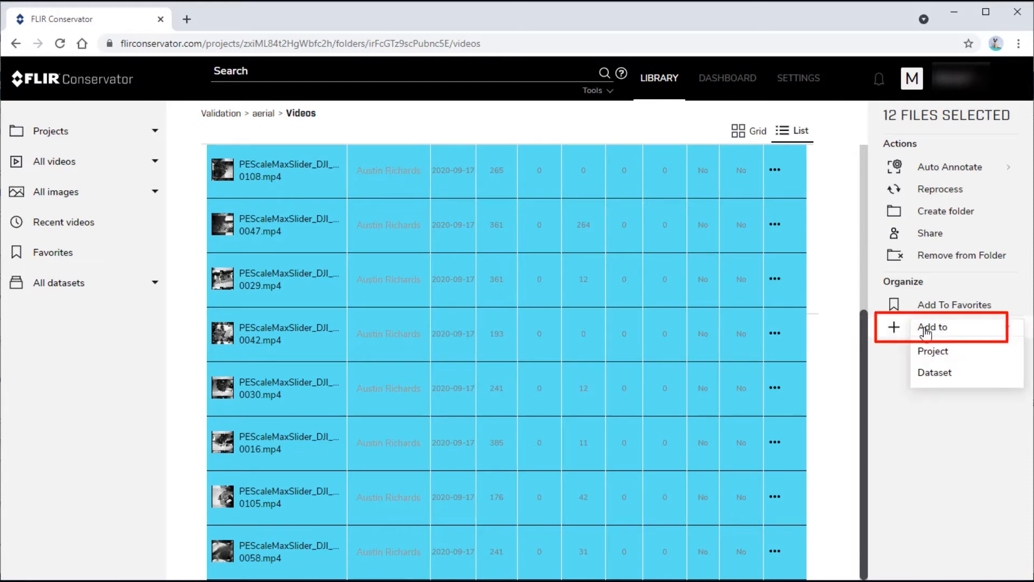
click(935, 377)
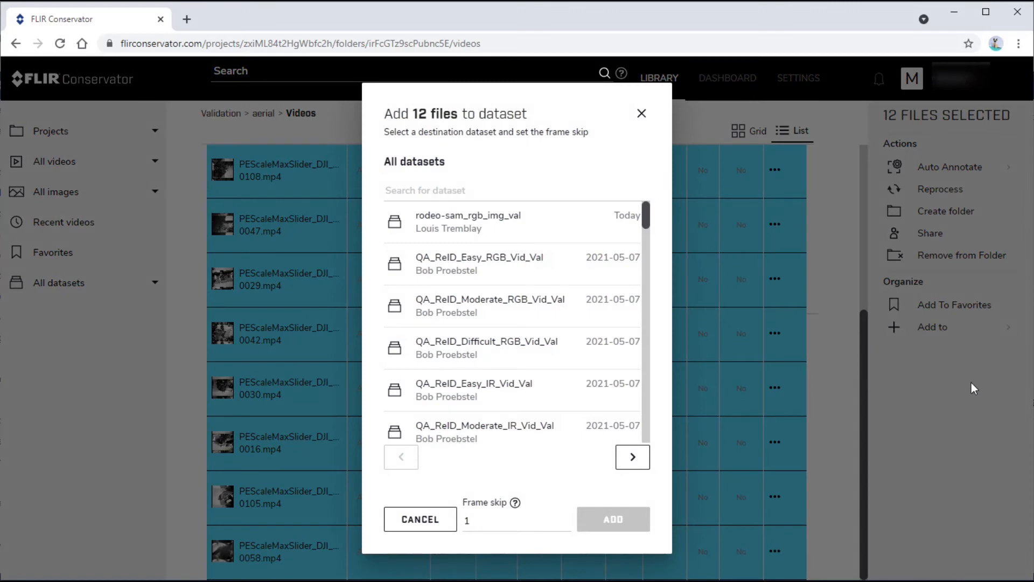
click(444, 192)
text(vehic)
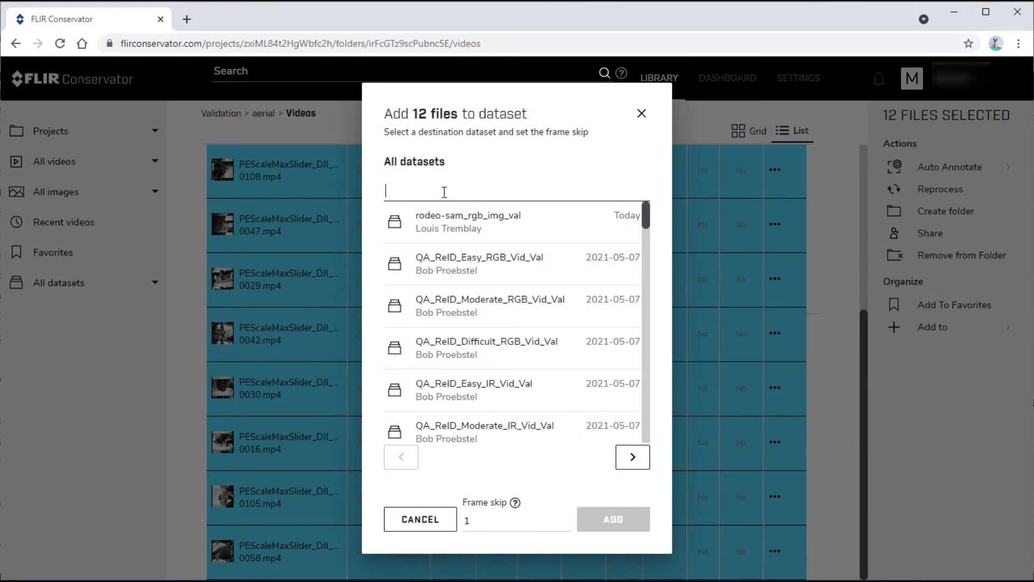
text(l)
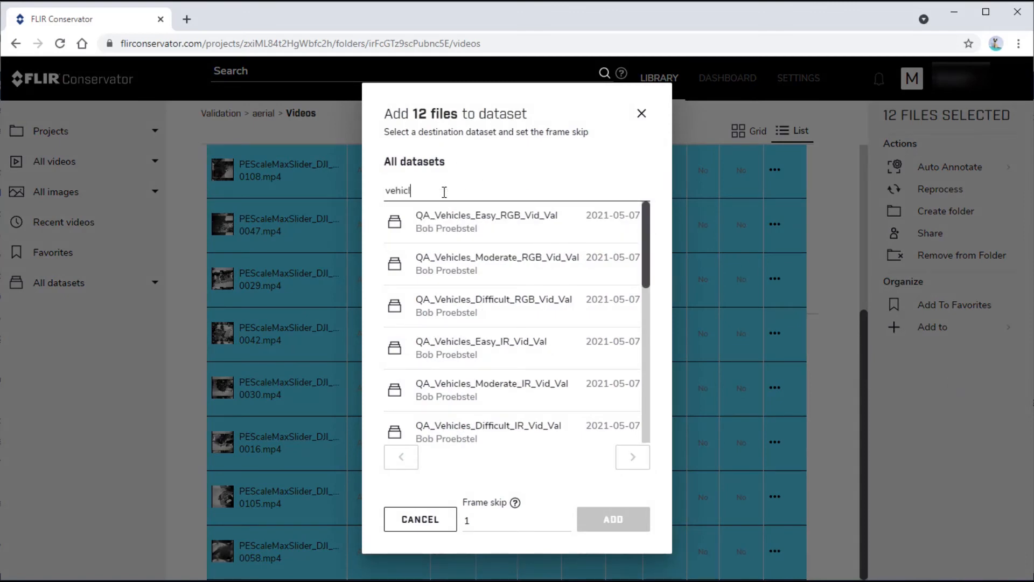
text(e_therm)
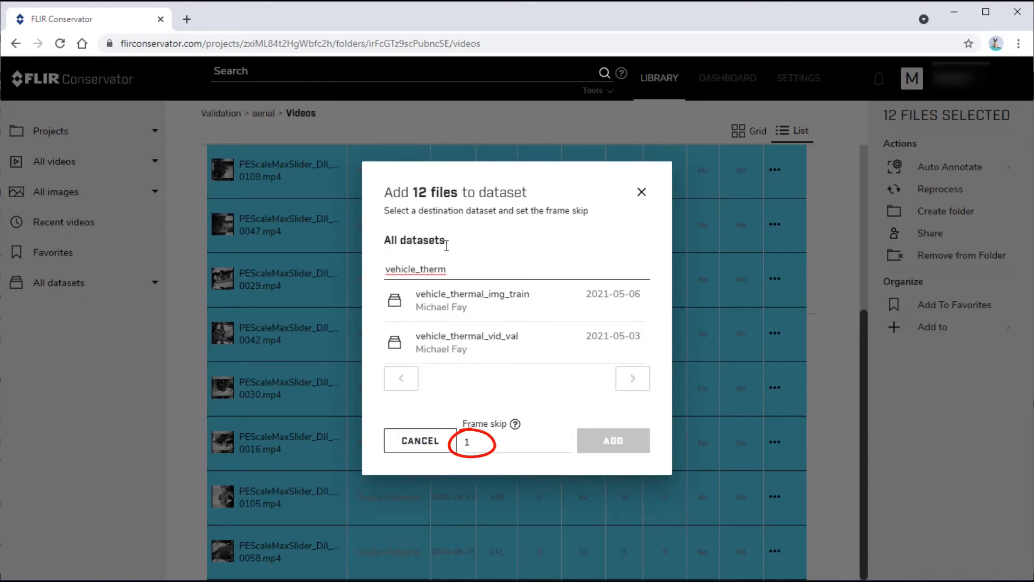
click(449, 342)
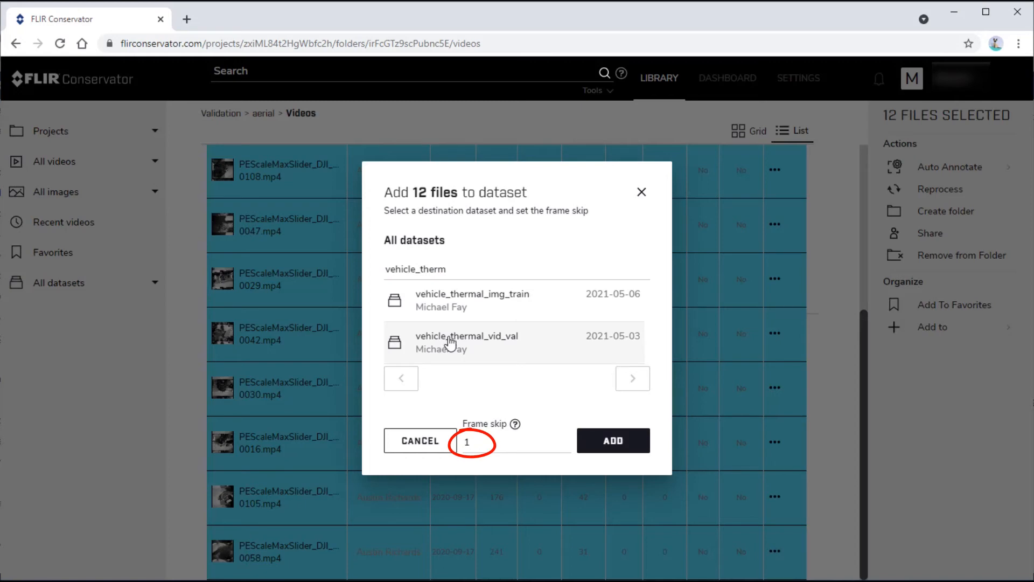
drag(483, 443, 467, 443)
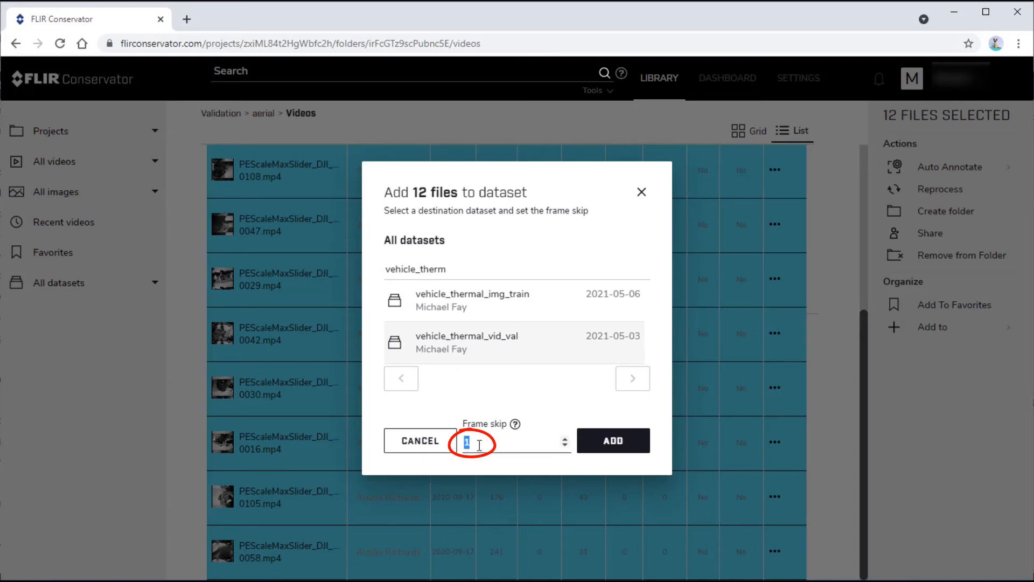
text(5)
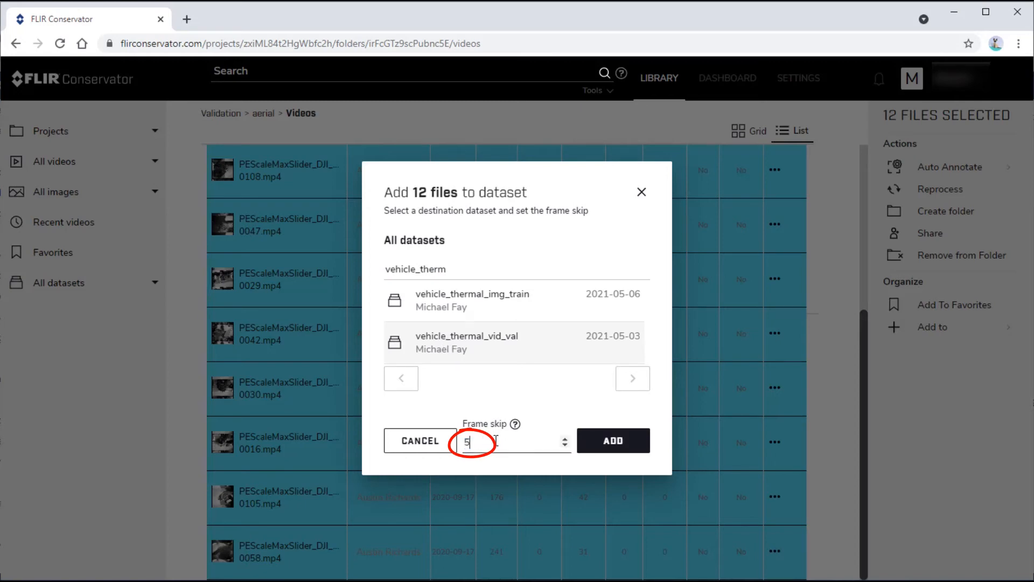
click(602, 444)
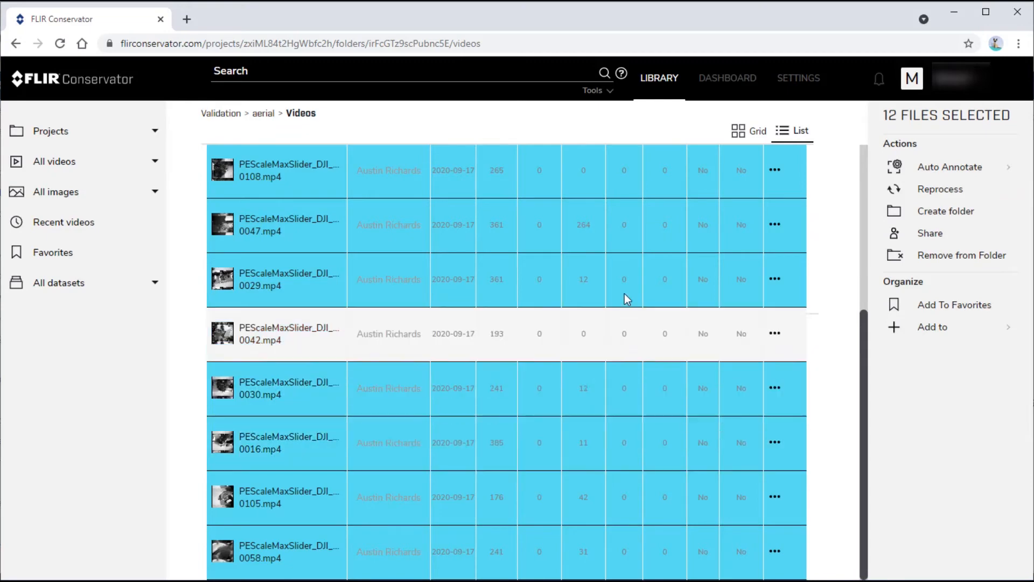
Step: Return to the MJF_Thermal_Vehicles project page, show its contents as a grid, and select the vehicle_thermal_vid_val dataset
click(216, 115)
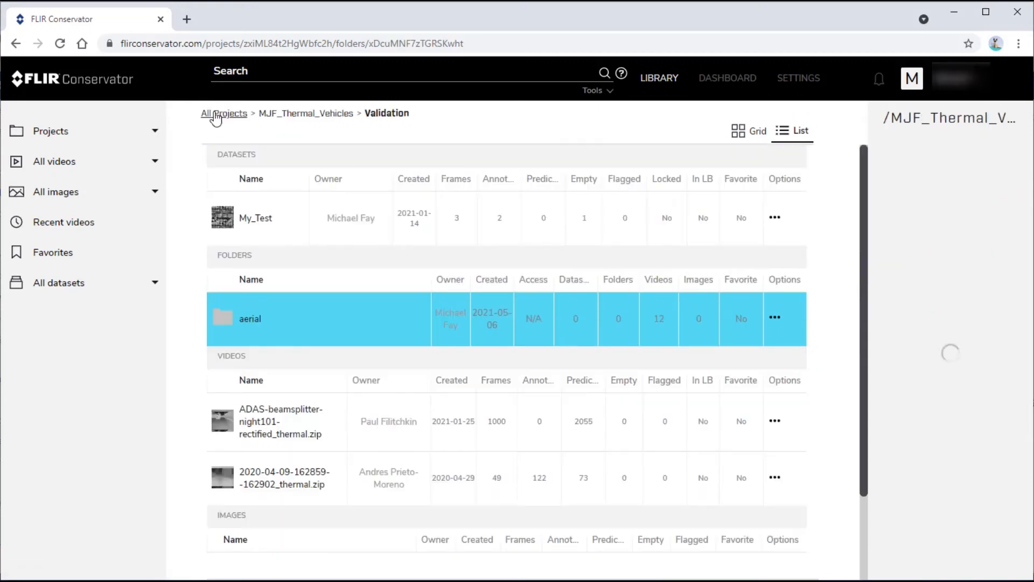
click(309, 115)
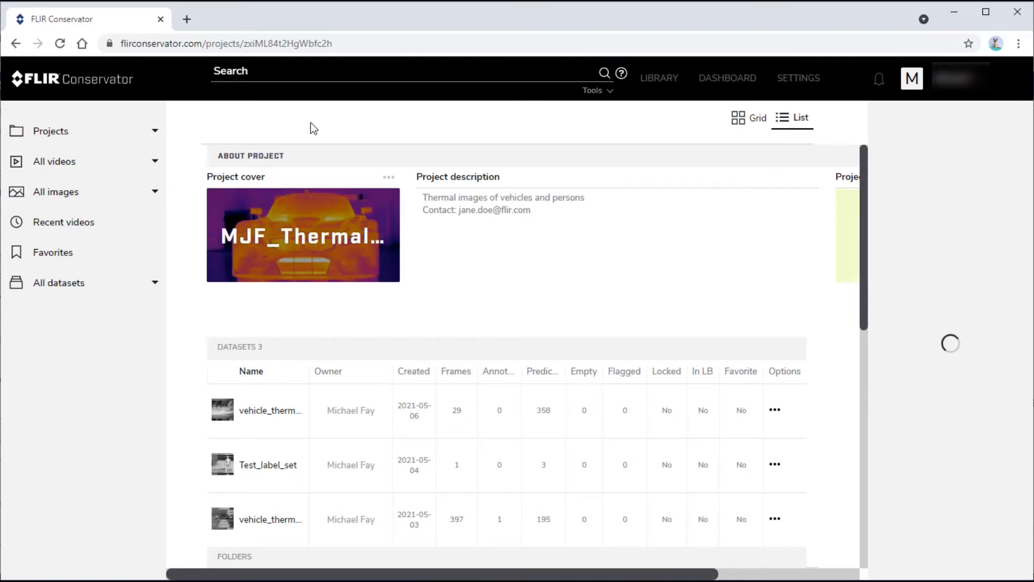
click(739, 132)
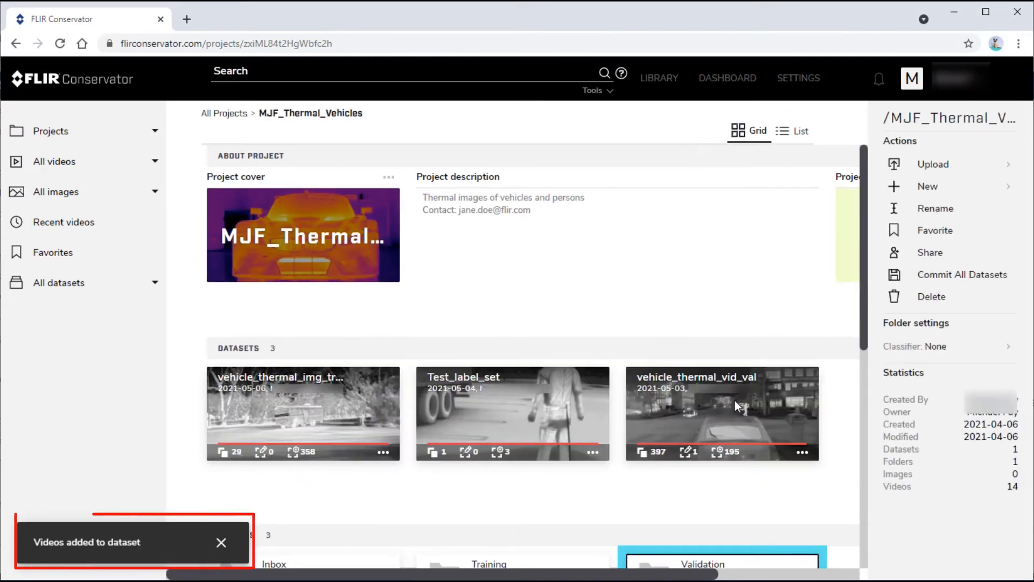
click(729, 394)
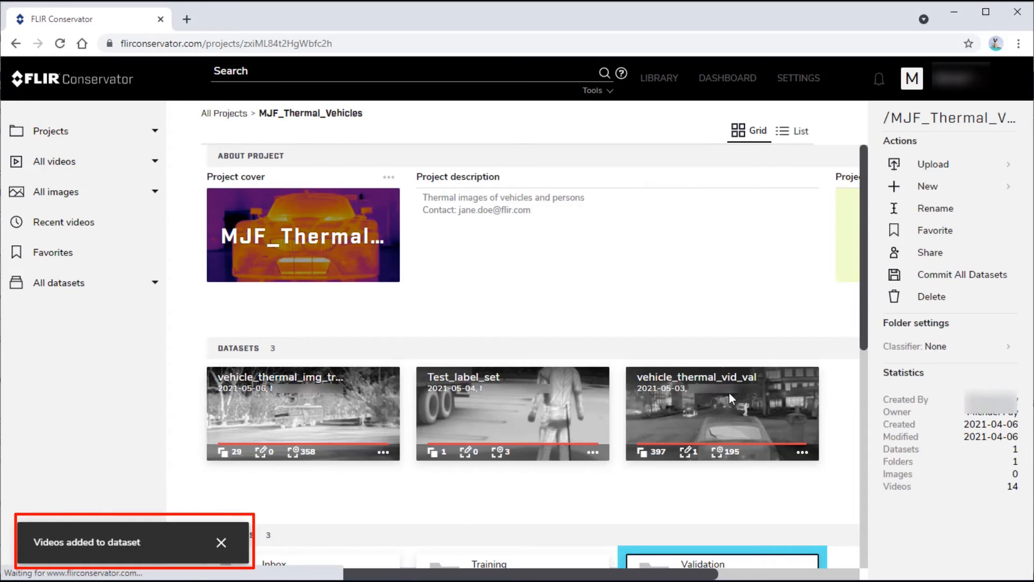
drag(865, 333, 864, 411)
double_click(673, 419)
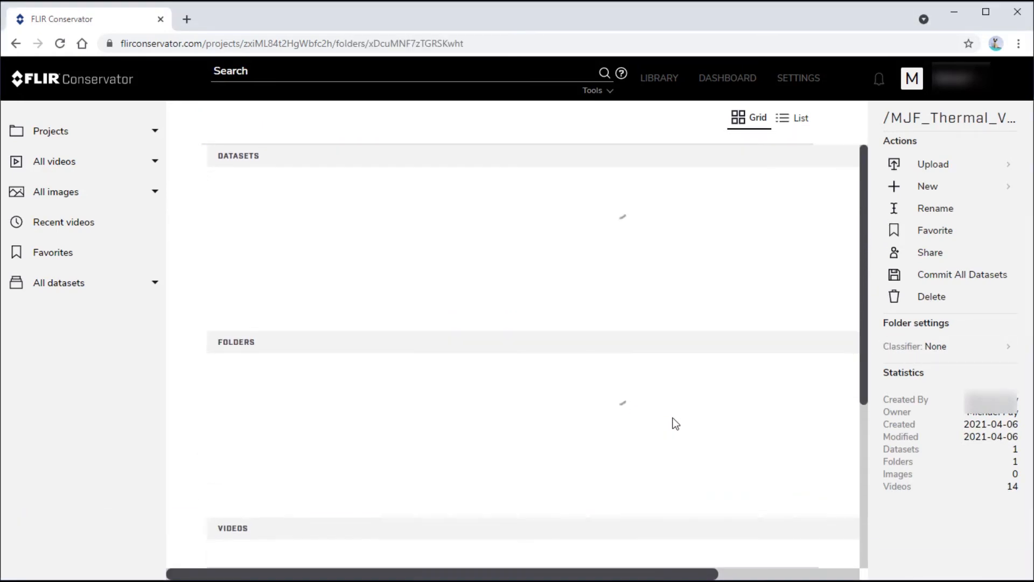
scroll(552, 399, down, 4)
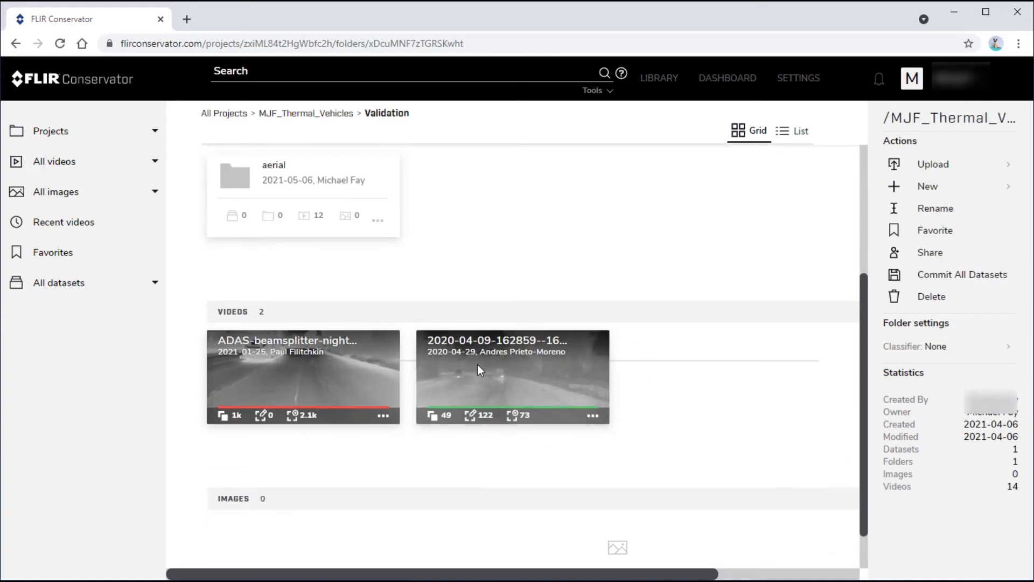
double_click(478, 365)
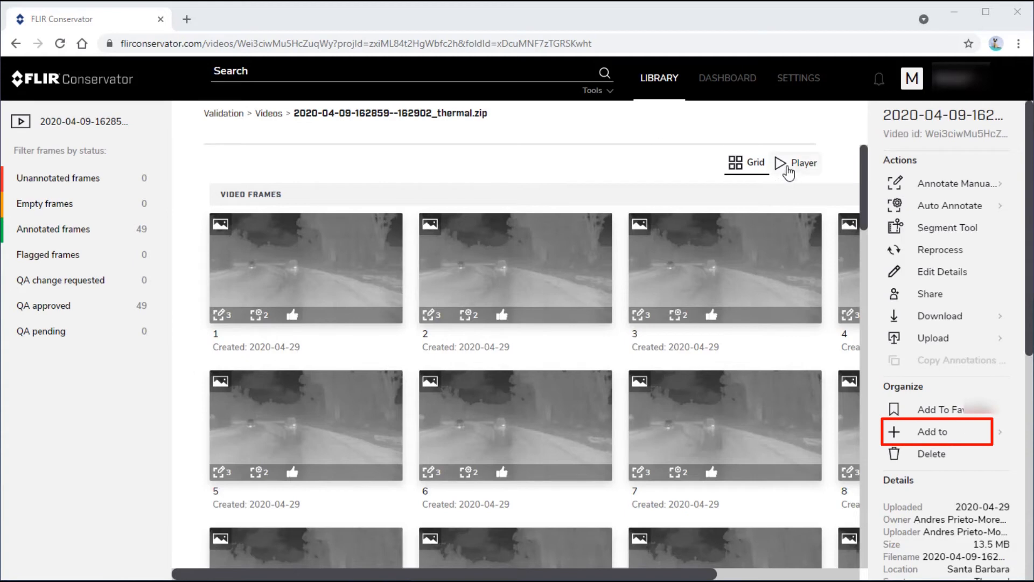
click(787, 171)
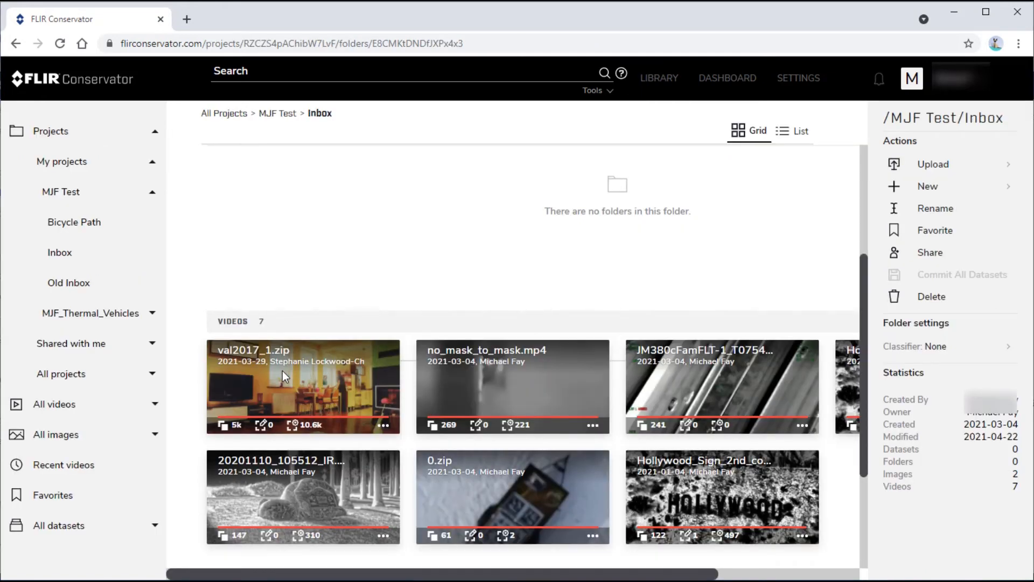
Step: Open val2017_1.zip from the MJF Test project's Inbox folder and add it to the MJF-home_rgb_img_train dataset, finding it with the search text MJF
click(282, 371)
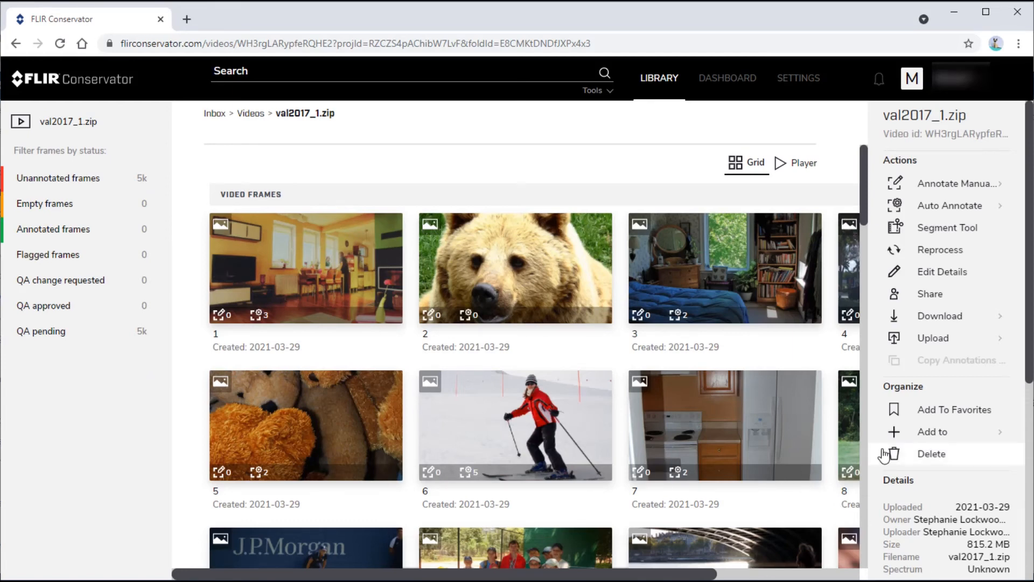
click(918, 433)
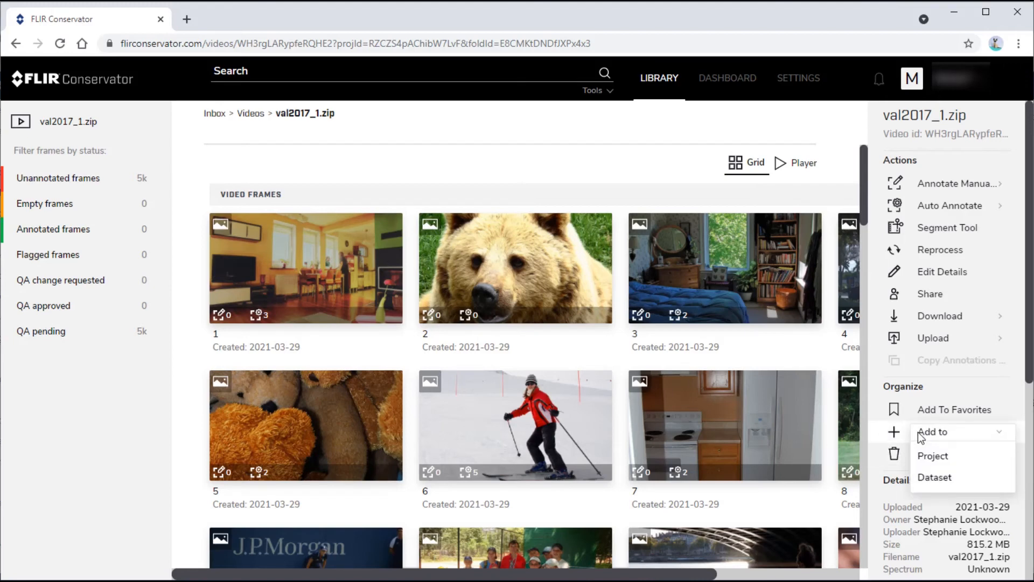
click(927, 478)
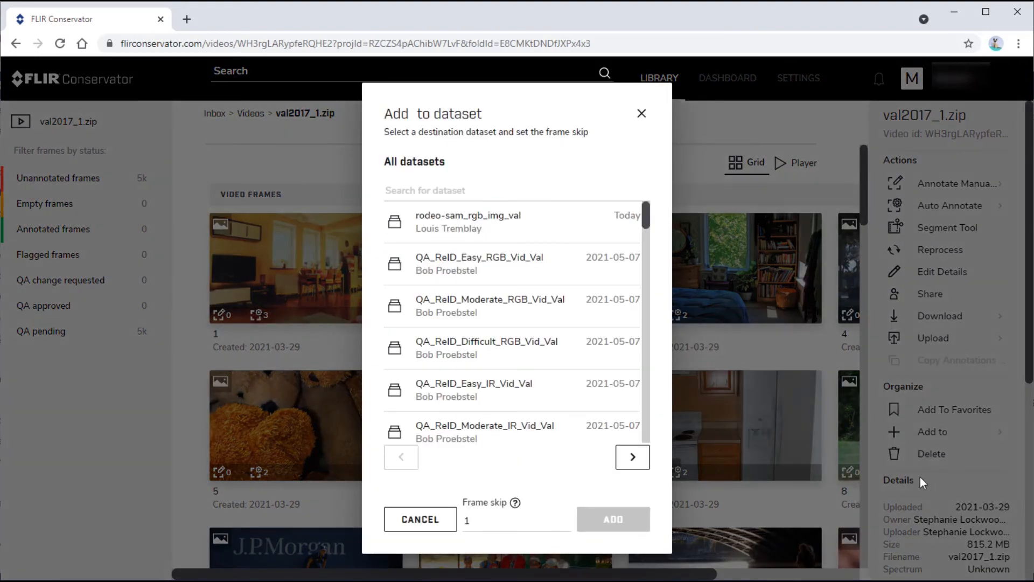
click(411, 193)
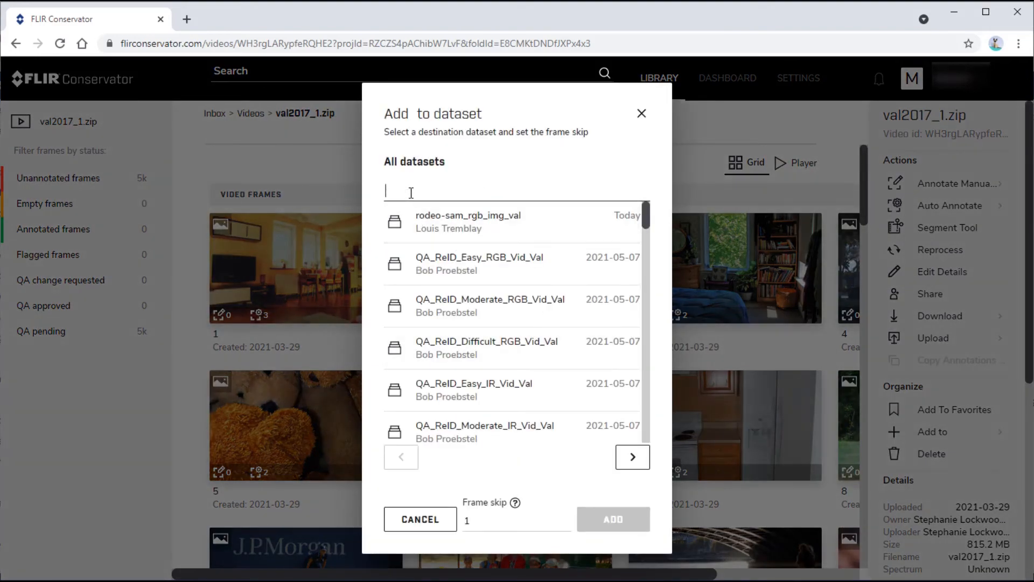
text(MJF)
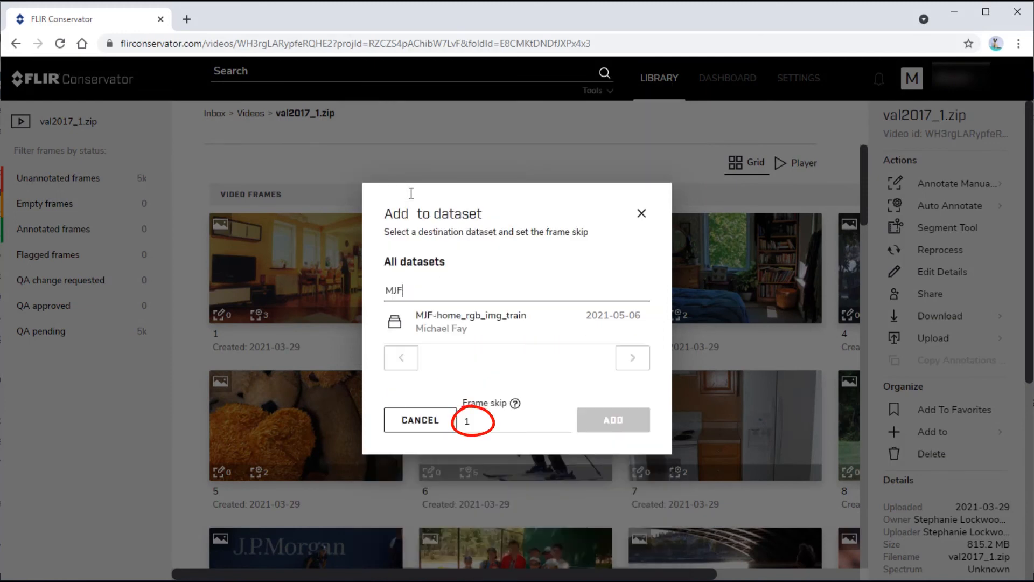
click(446, 323)
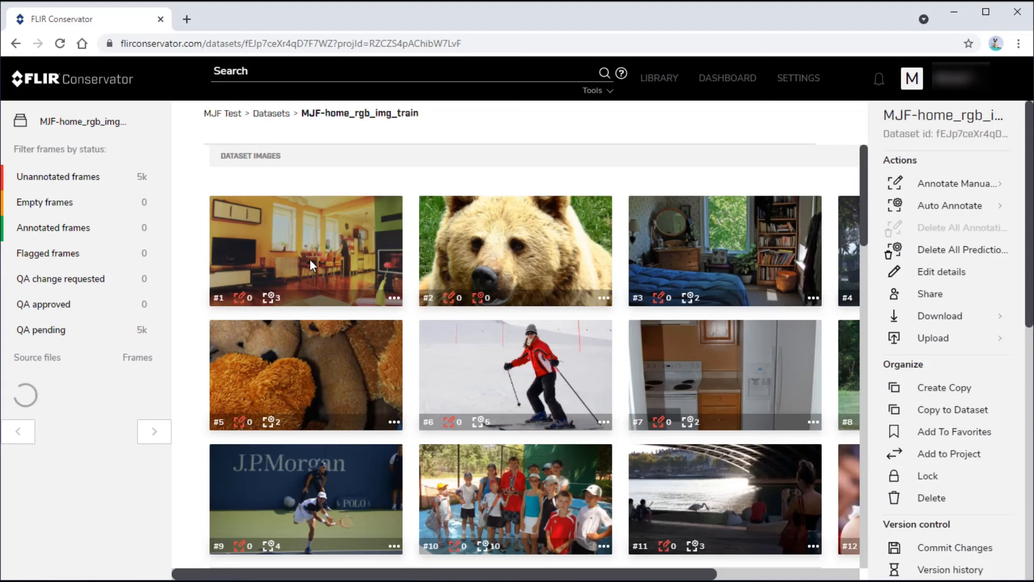
Step: Delete frames #2, #5 and #9 together from the MJF-home_rgb_img_train dataset, and delete the bedroom frame individually
click(502, 244)
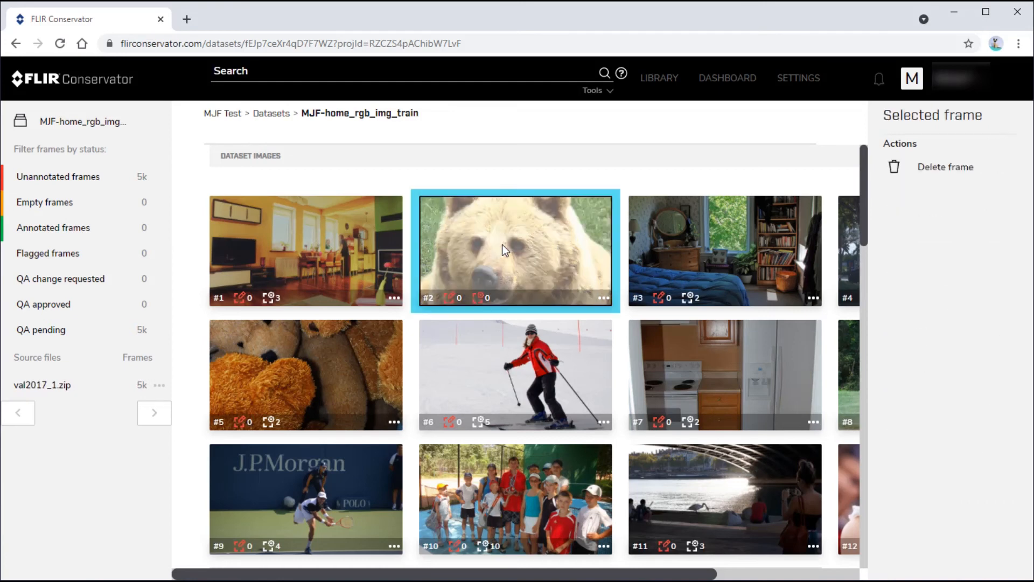
ctrl+click(290, 376)
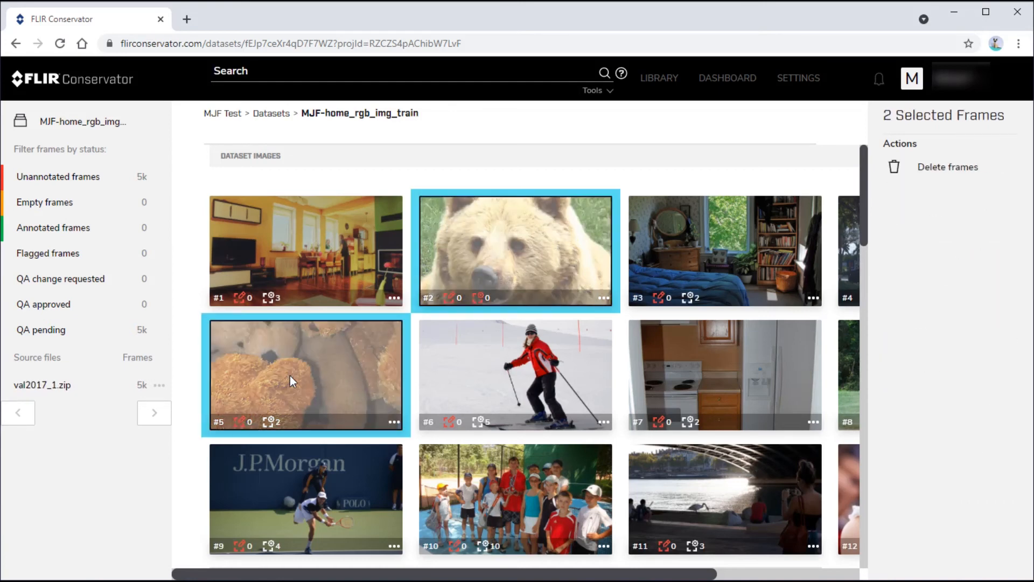
ctrl+click(348, 503)
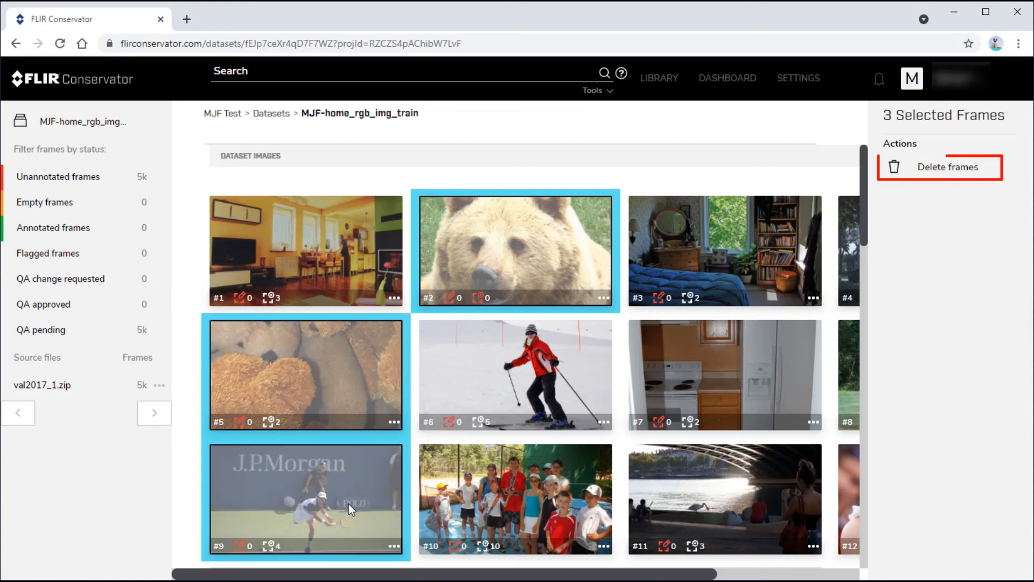
click(922, 169)
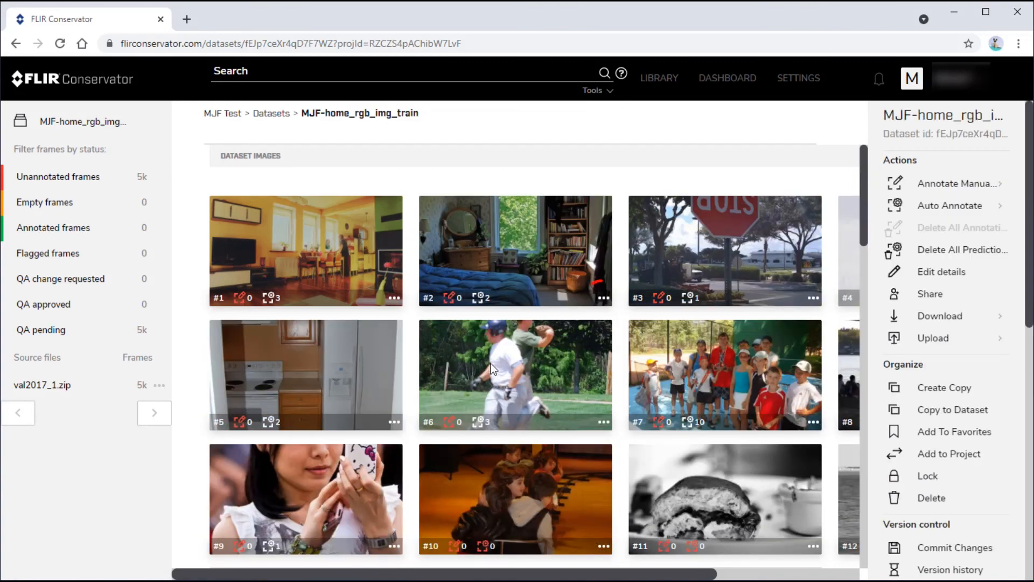
click(603, 300)
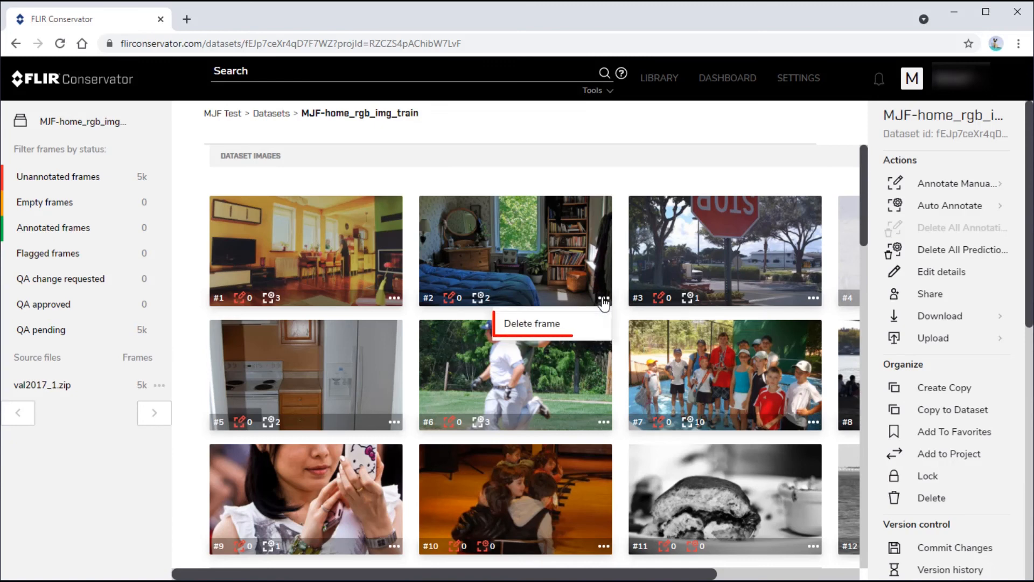
click(540, 326)
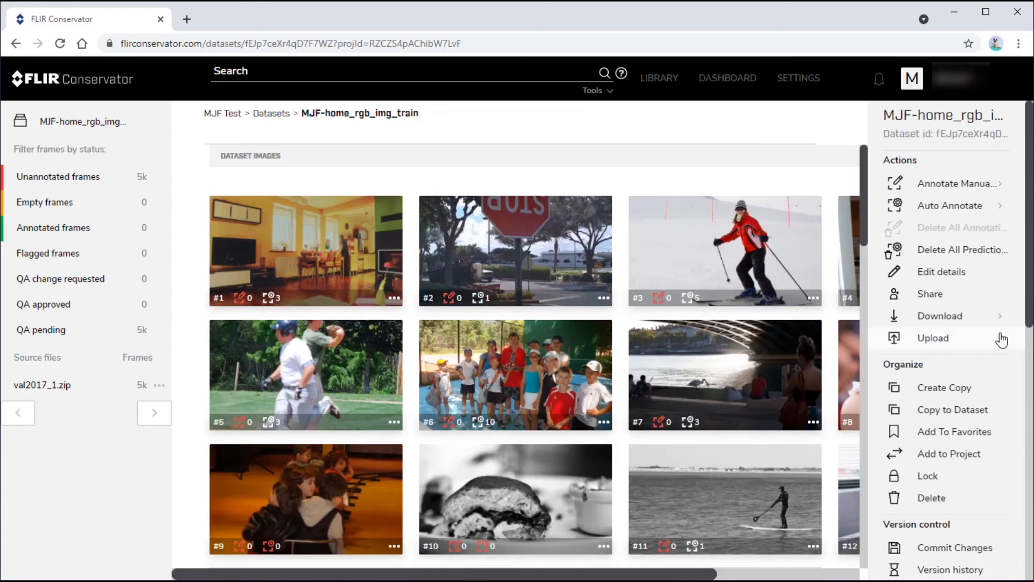
Step: Expand the list of predictions in the MJF-home_rgb_img_train dataset's details
scroll(1029, 323, down, 1)
scroll(1028, 323, down, 7)
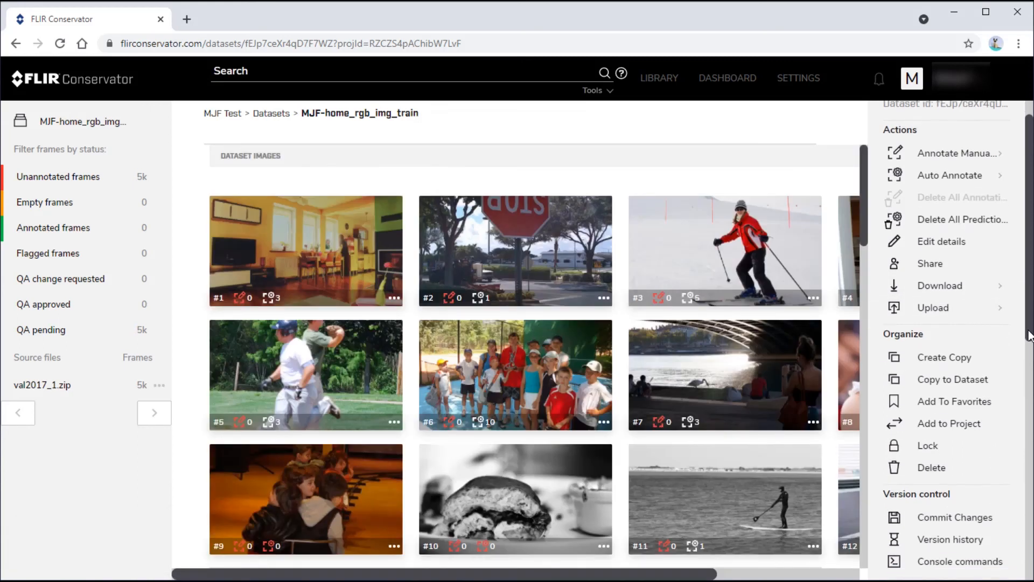
scroll(1024, 442, down, 2)
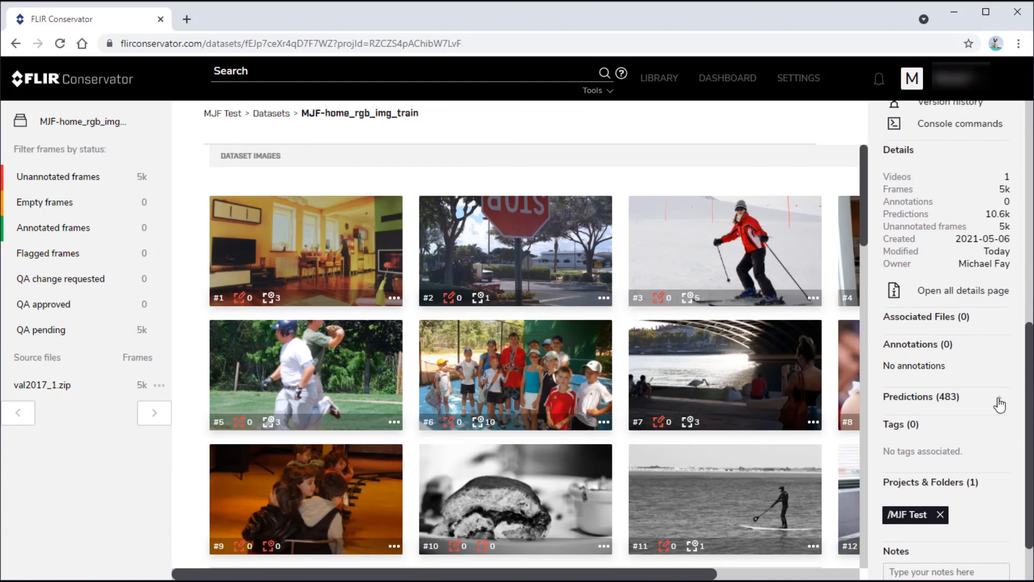
click(999, 403)
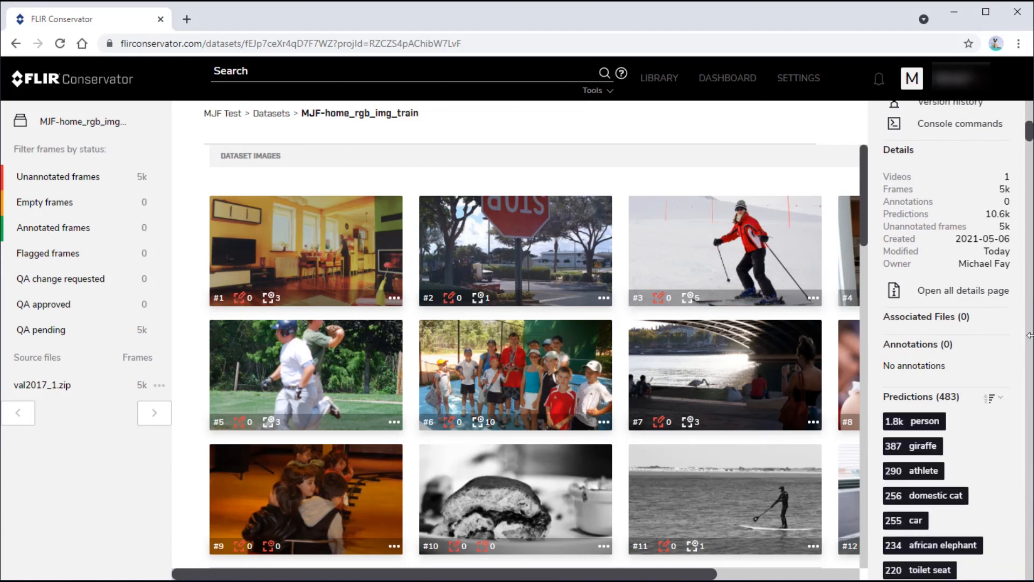
Step: Filter the MJF-home_rgb_img_train dataset to frames with the chair prediction and delete all the filtered frames together
drag(1029, 140, 1030, 189)
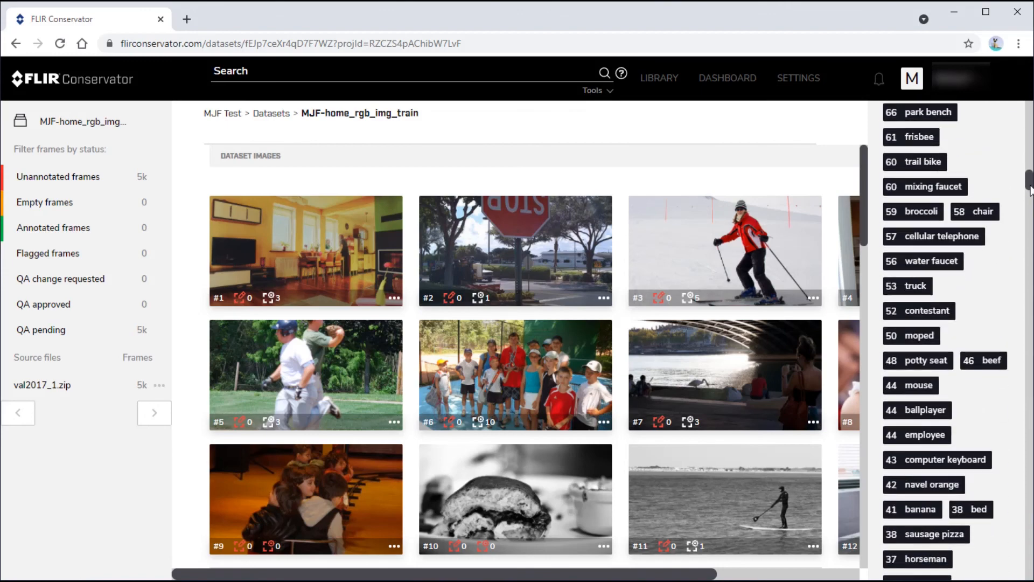
click(975, 211)
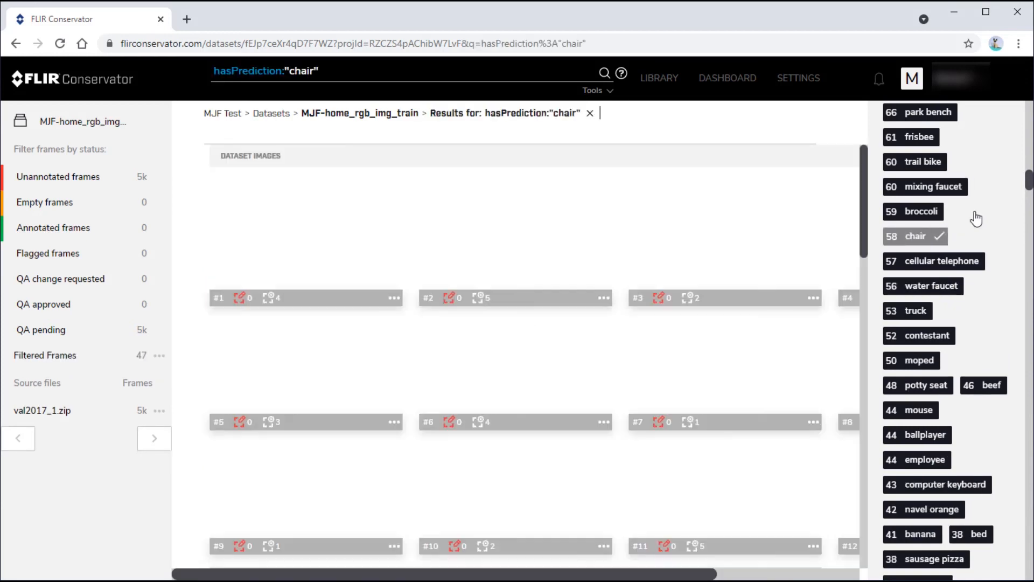
key(ctrl+a)
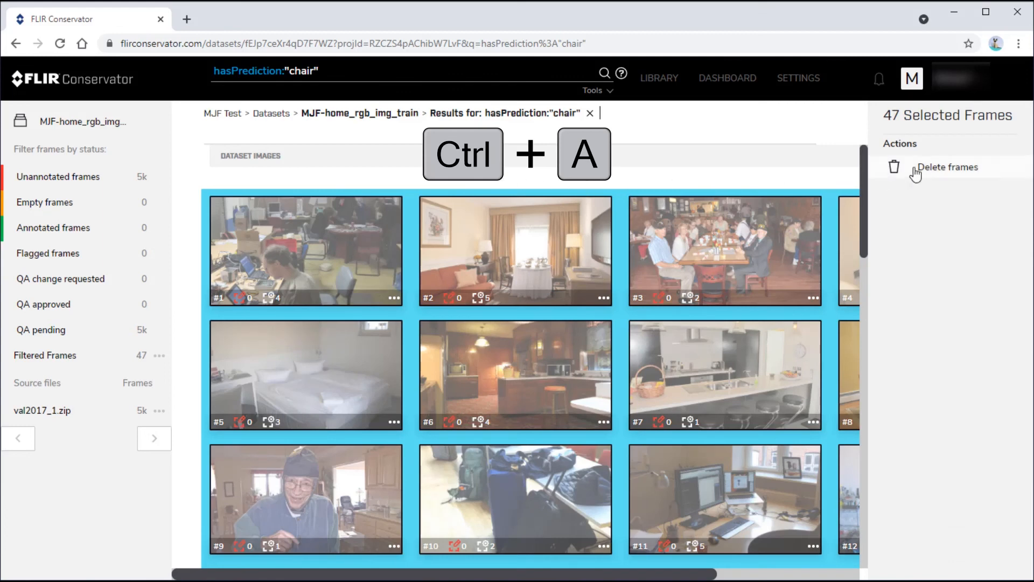
click(929, 171)
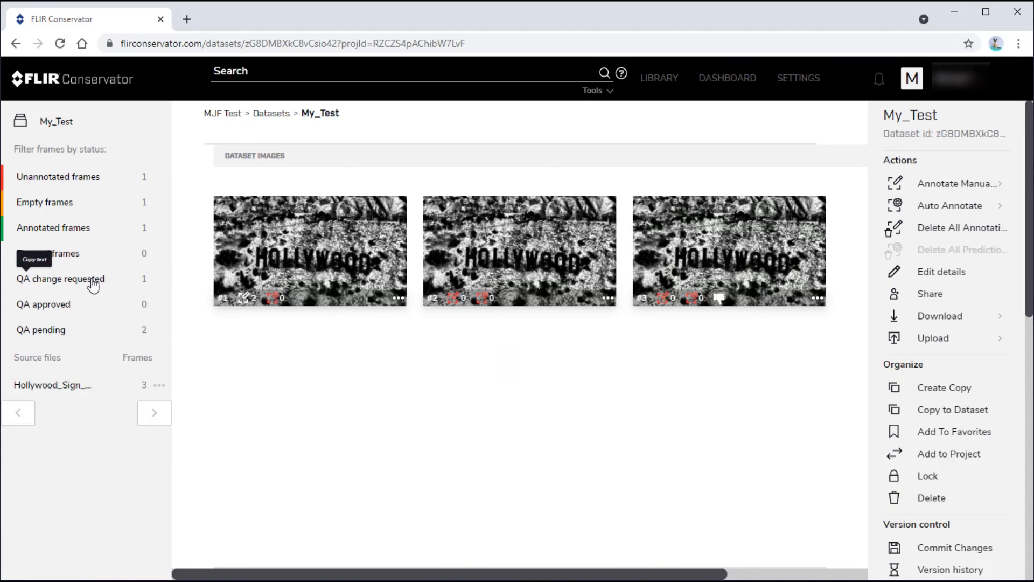
Step: Filter the My_Test dataset to frames with QA change requested and select the Hollywood sign frame for deletion
click(93, 285)
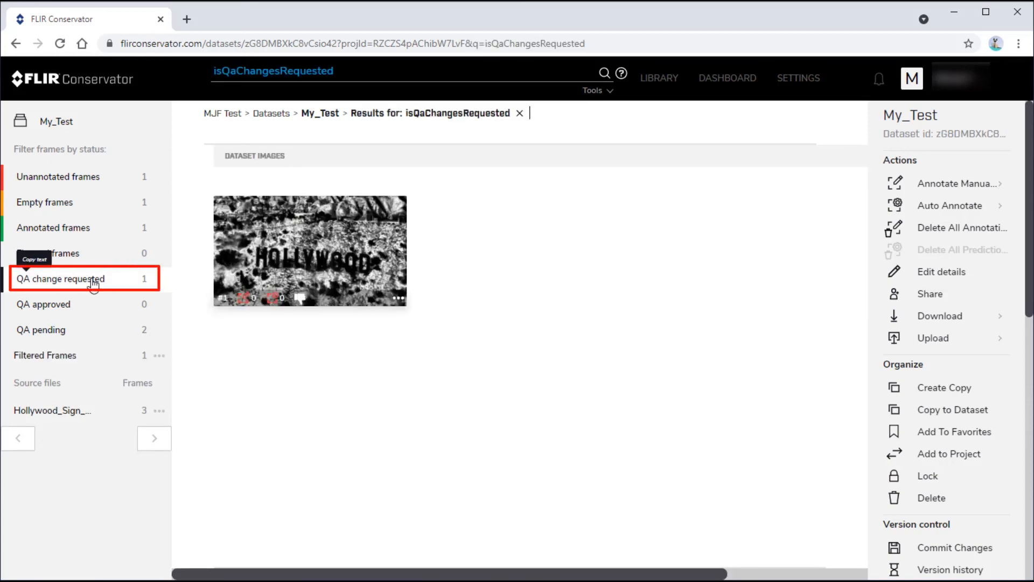
click(323, 267)
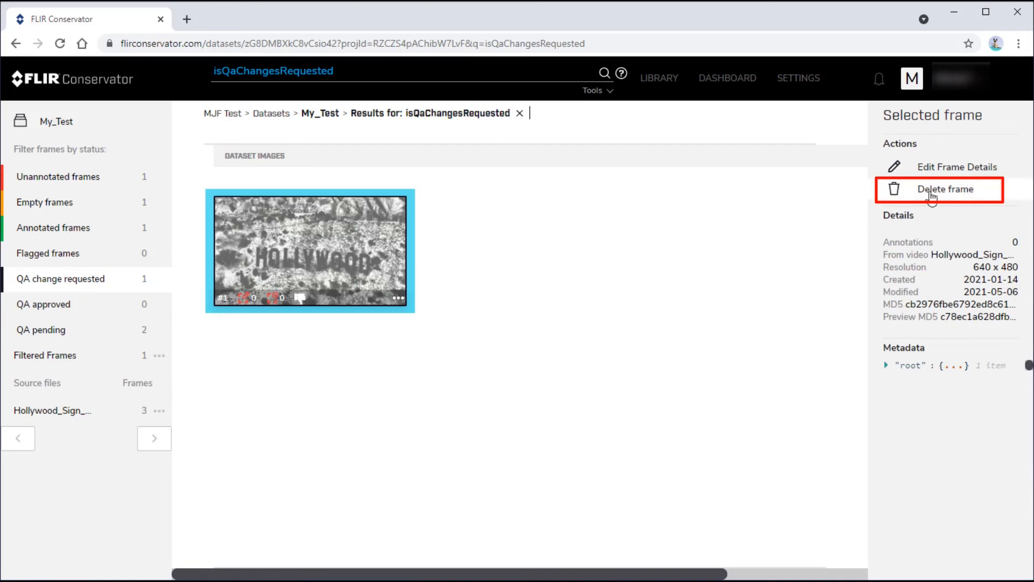